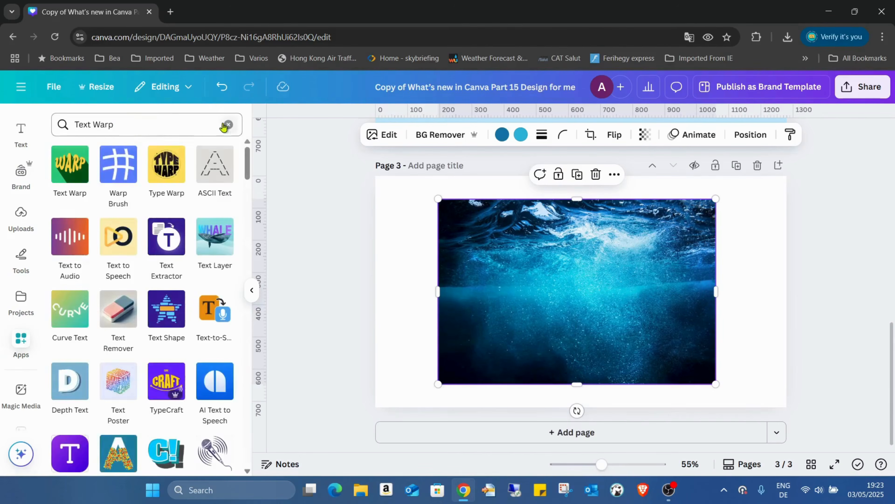
# Search the apps for "font frame" and open FontFrame
pyautogui.click(228, 124)
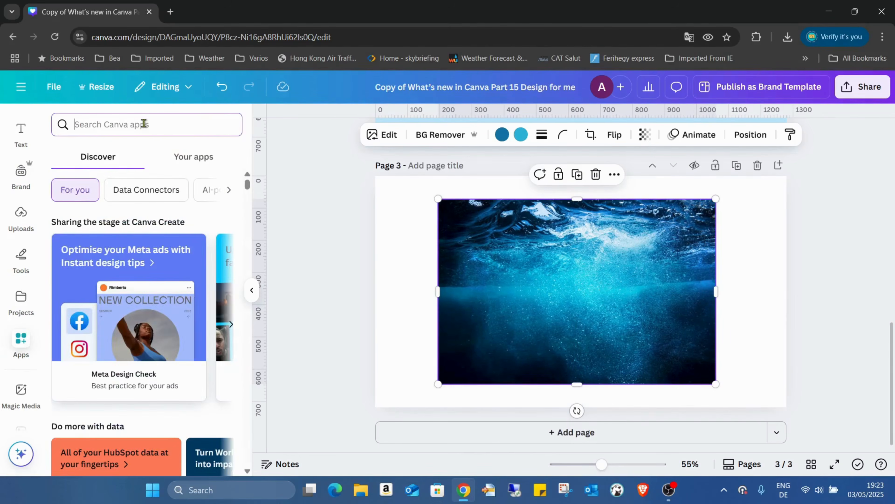
pyautogui.write('fo')
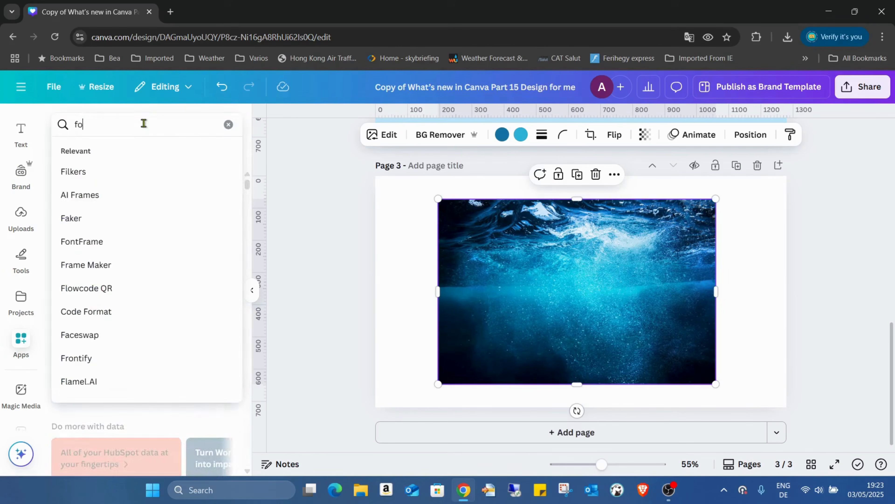
pyautogui.write('nt frame')
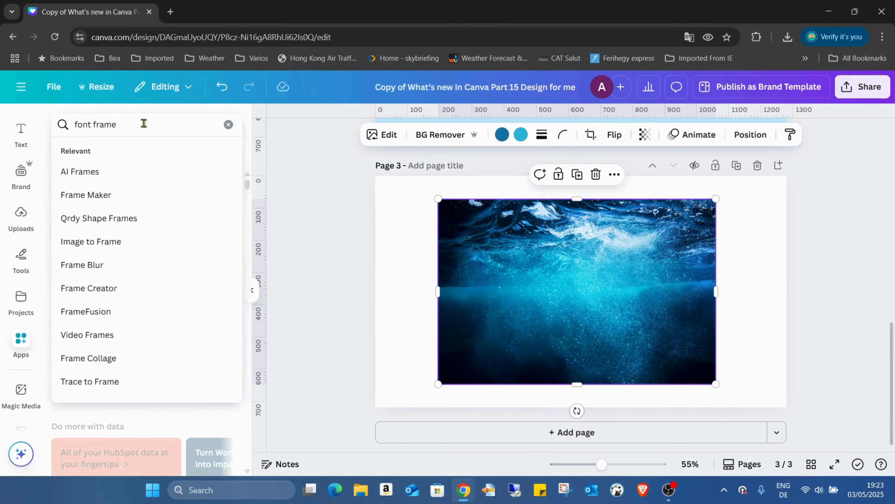
pyautogui.press('Return')
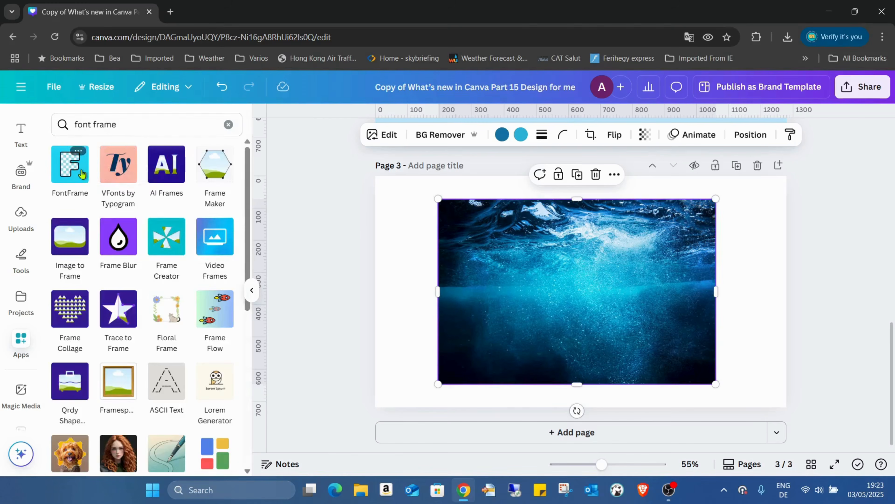
pyautogui.click(82, 173)
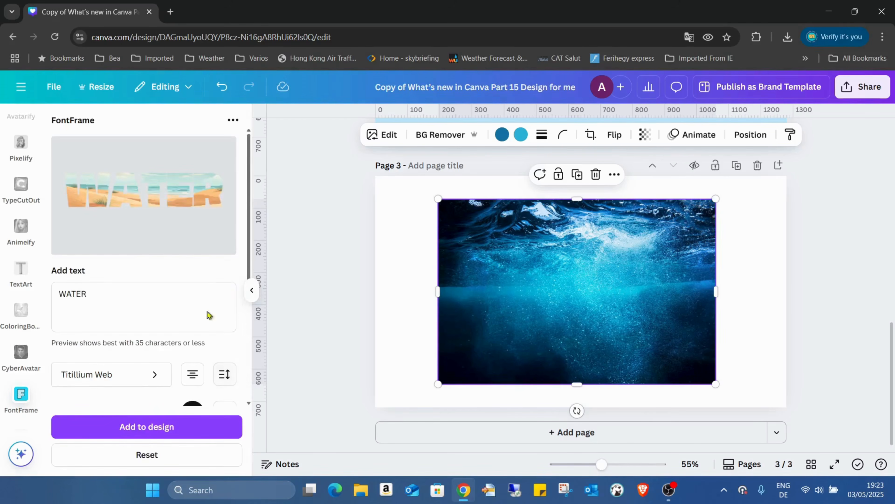
# Fill the WATER text frame with the selected underwater photo
pyautogui.scroll(-4, 208, 314)
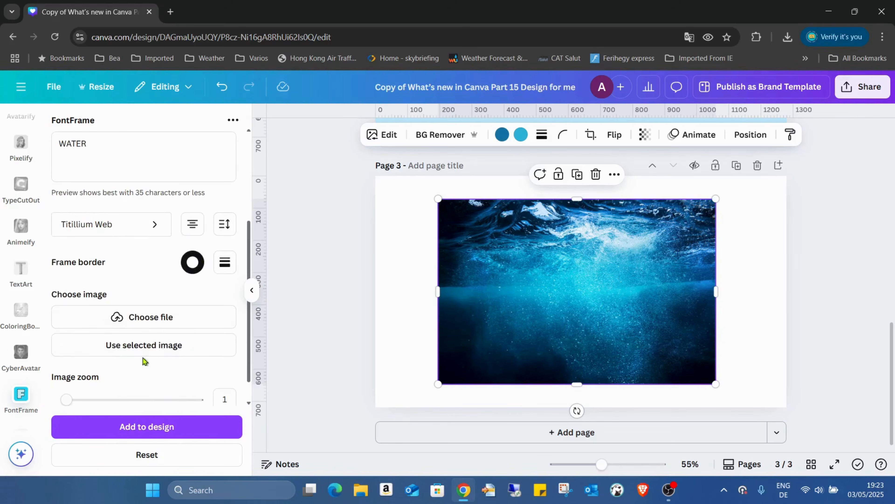
pyautogui.click(191, 348)
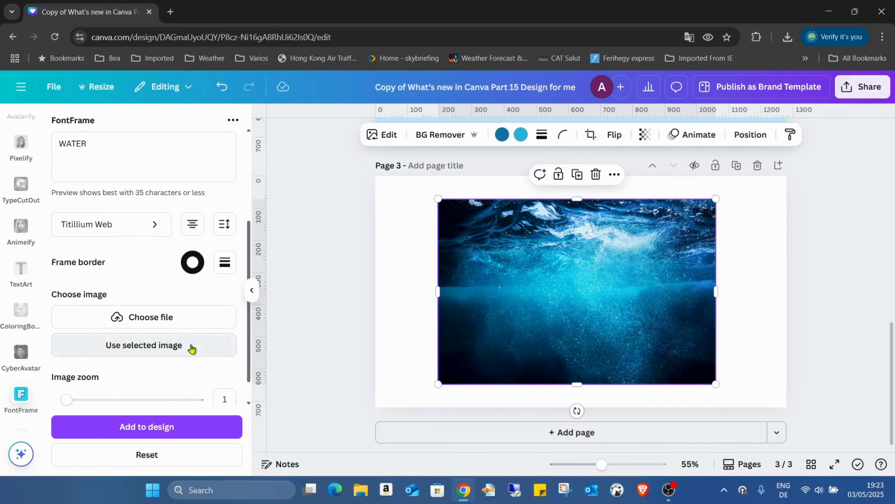
pyautogui.scroll(4, 167, 288)
pyautogui.scroll(1, 31, 206)
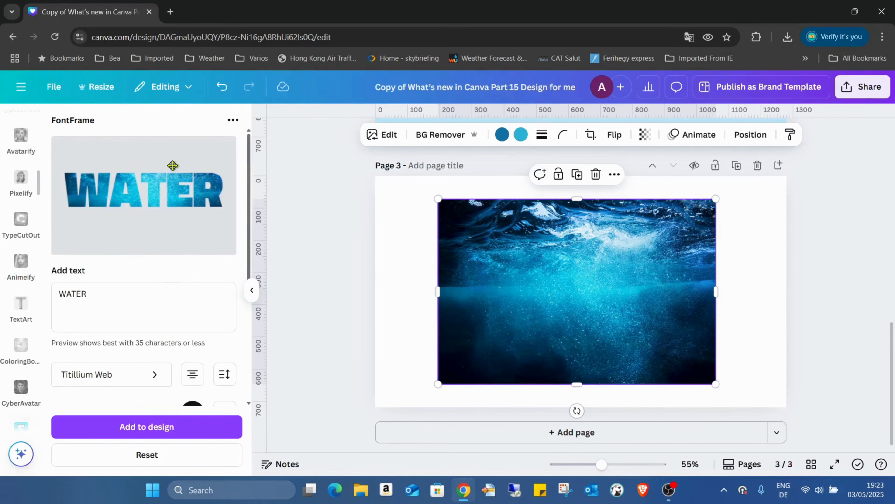
# Examine the FontFrame preview, border weight and remaining frame settings
pyautogui.scroll(-3, 194, 208)
pyautogui.scroll(3, 208, 240)
pyautogui.scroll(-1, 213, 266)
pyautogui.scroll(-1, 210, 258)
pyautogui.click(225, 349)
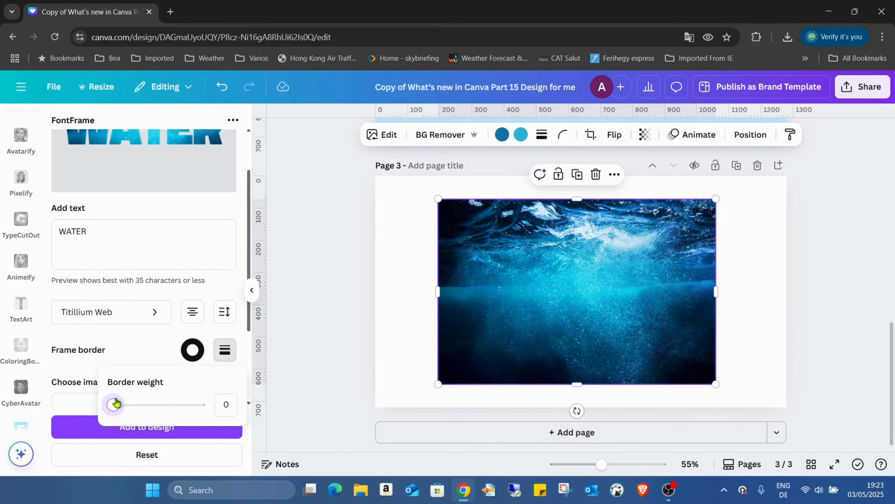
pyautogui.click(162, 199)
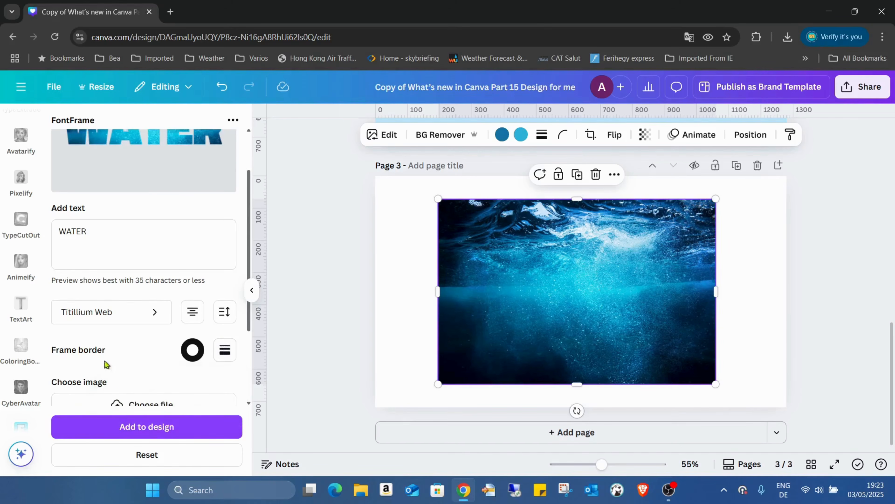
pyautogui.scroll(2, 132, 314)
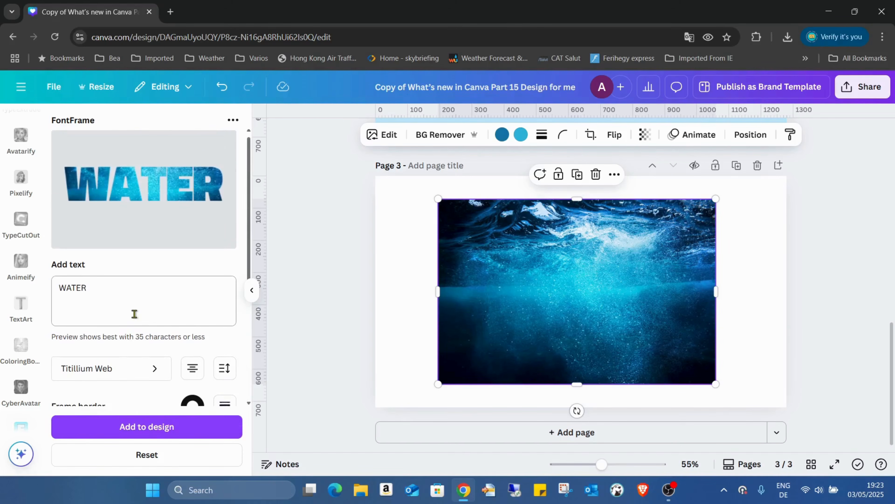
pyautogui.scroll(-5, 158, 282)
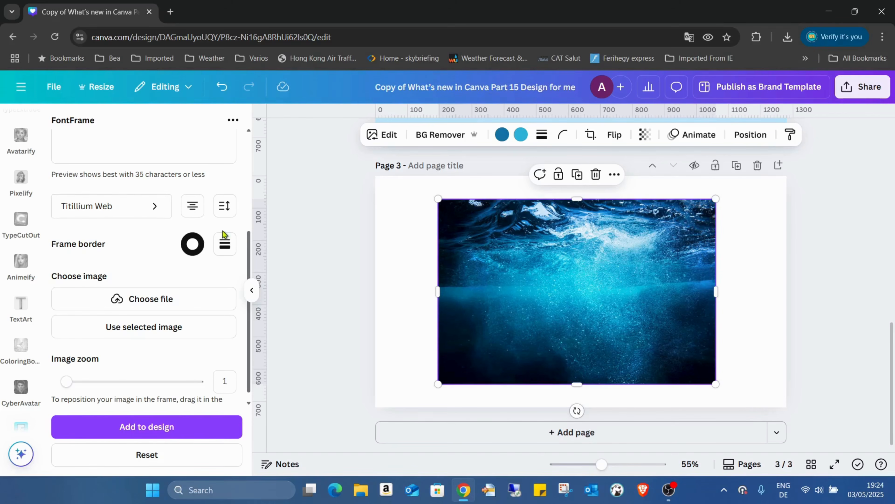
# Add the photo-filled WATER text to page 3 and delete the underwater photo behind it
pyautogui.click(141, 428)
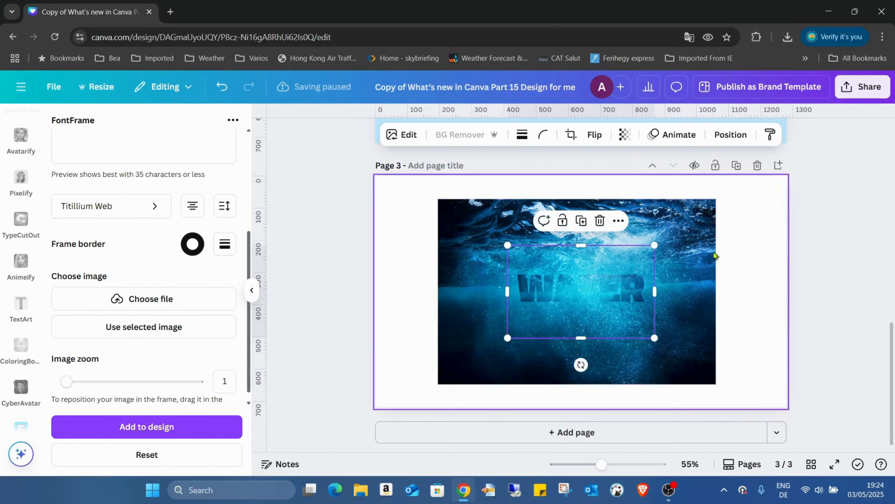
pyautogui.click(645, 203)
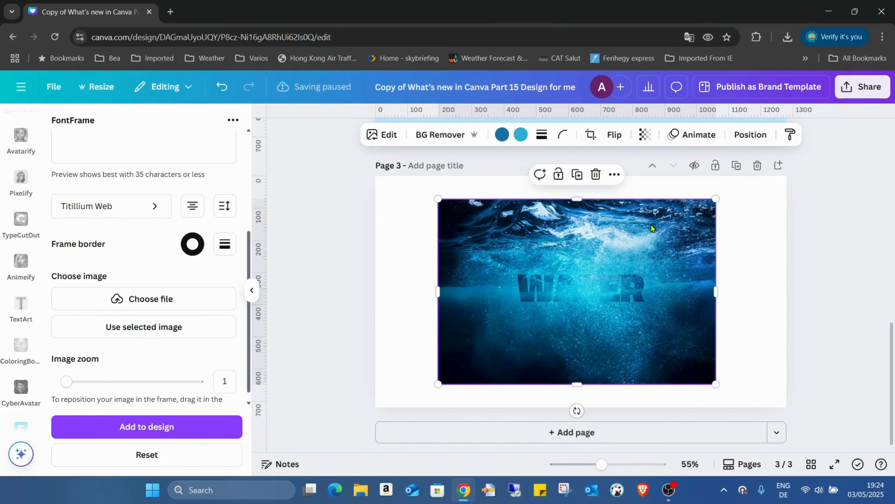
pyautogui.press('Delete')
# Enlarge the WATER image to nearly the full page size and centre it on page 3
pyautogui.moveTo(610, 282); pyautogui.dragTo(505, 215)
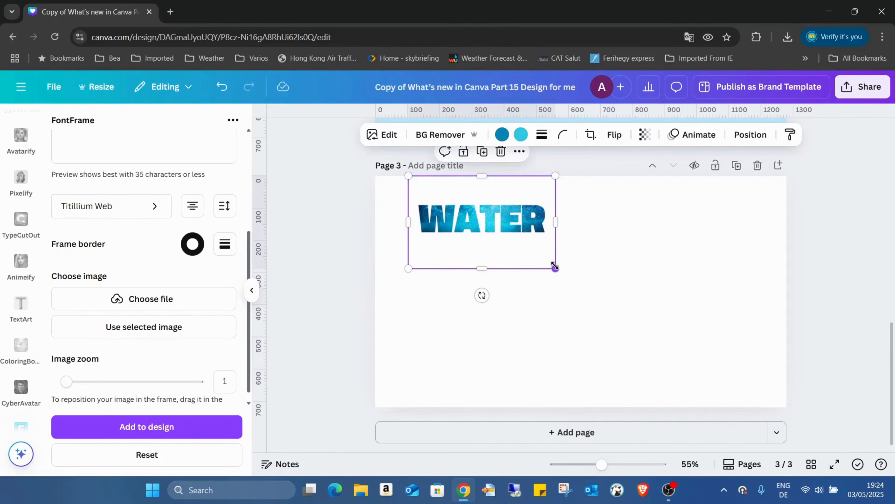
pyautogui.moveTo(554, 267); pyautogui.dragTo(778, 410)
pyautogui.moveTo(745, 362); pyautogui.dragTo(733, 360)
pyautogui.click(874, 322)
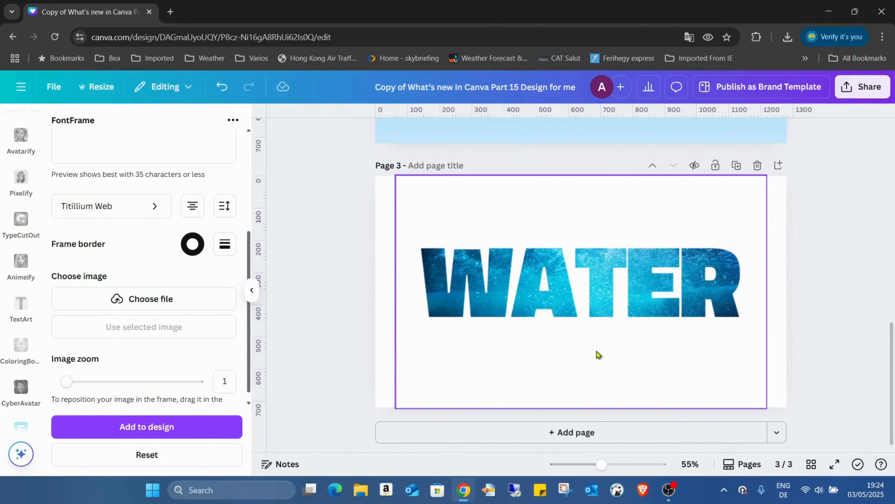
# Search the apps for "warp" and open Warp Brush
pyautogui.scroll(10, 18, 225)
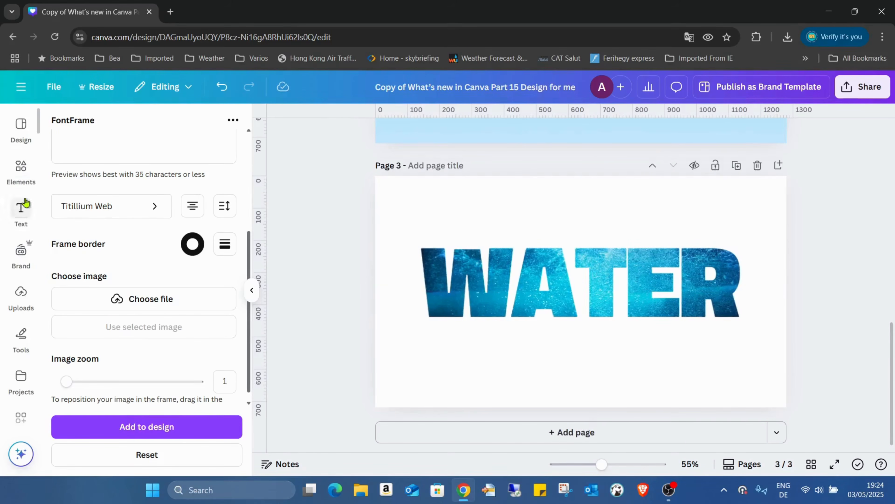
pyautogui.click(21, 169)
pyautogui.scroll(-3, 22, 209)
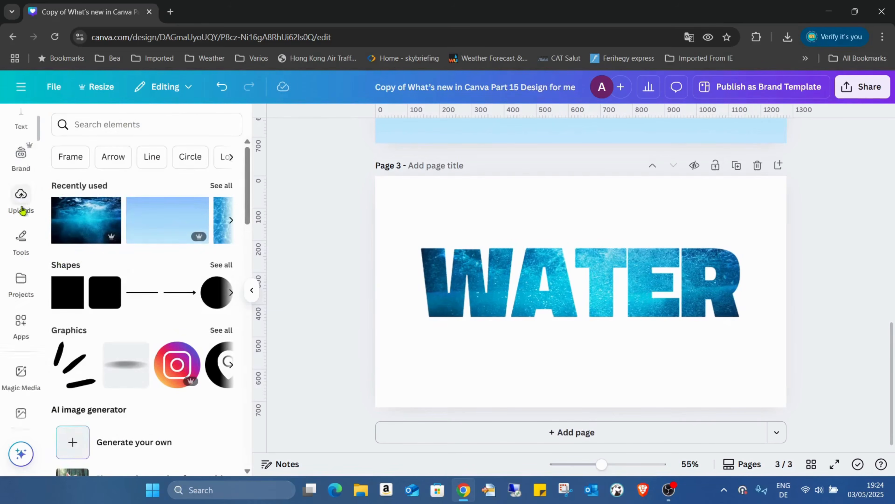
pyautogui.scroll(-2, 22, 212)
pyautogui.click(21, 257)
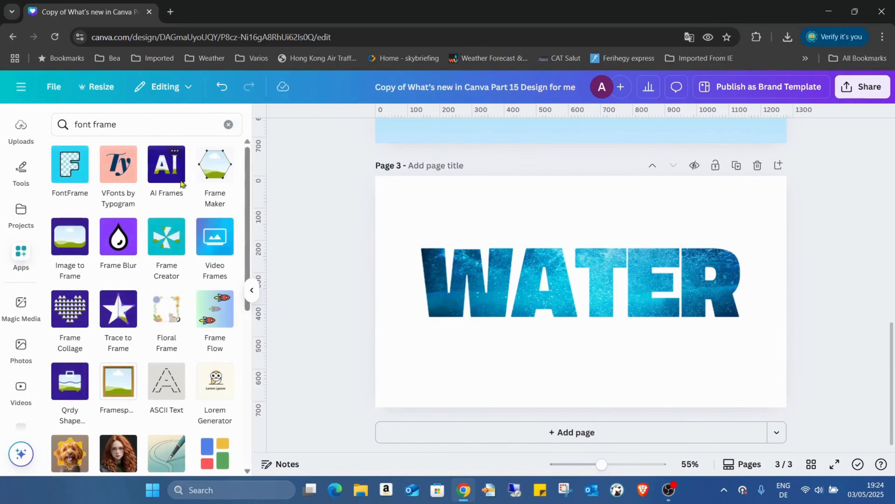
pyautogui.click(229, 124)
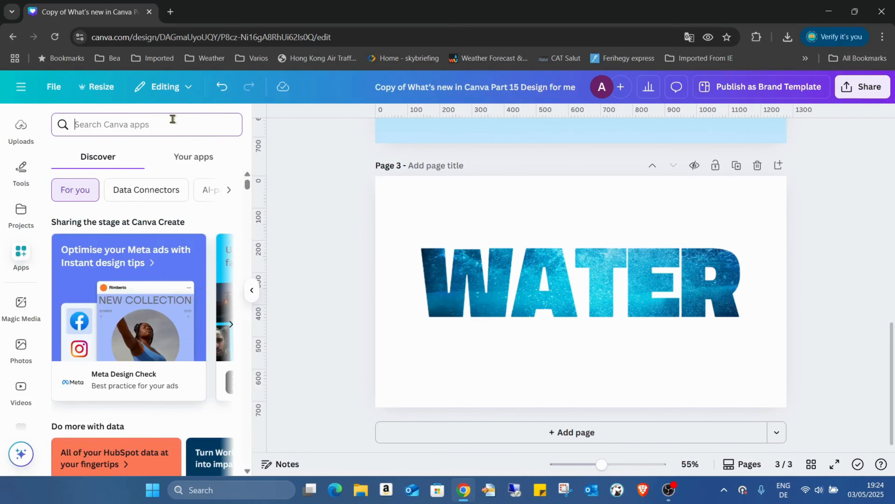
pyautogui.write('w')
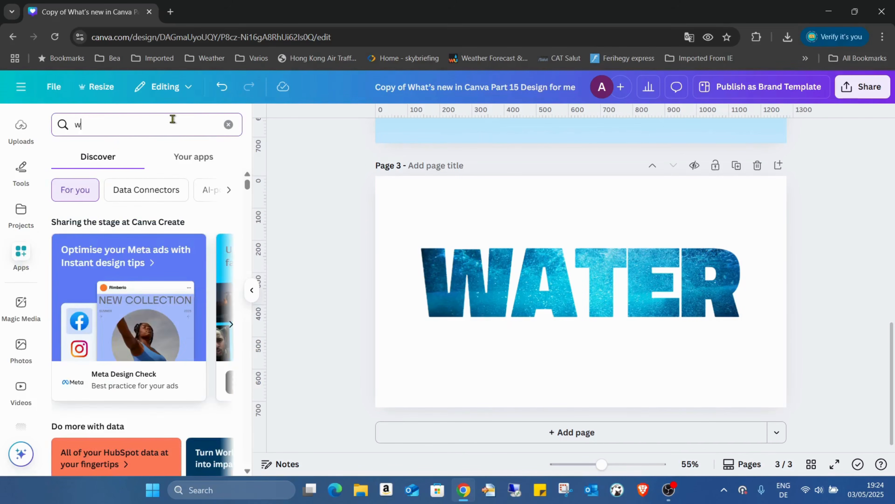
pyautogui.write('arp')
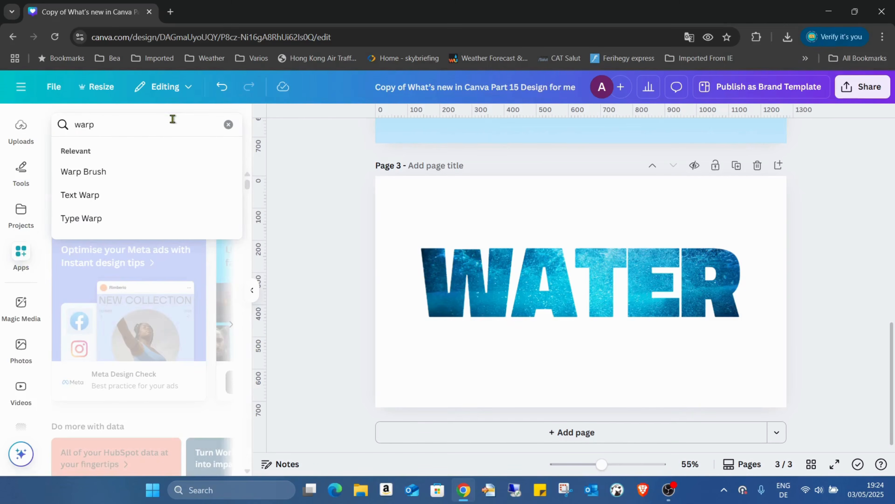
pyautogui.click(106, 173)
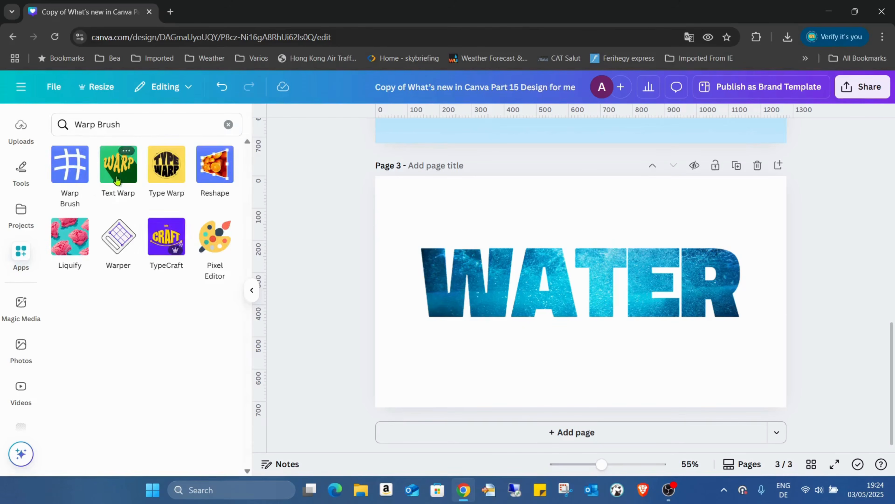
pyautogui.click(78, 173)
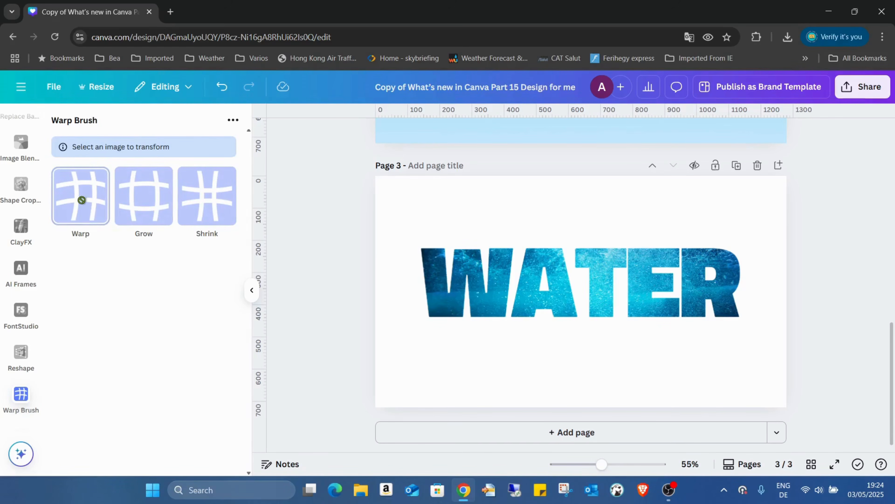
# Crop the empty space above and below the lettering of the WATER image
pyautogui.click(662, 265)
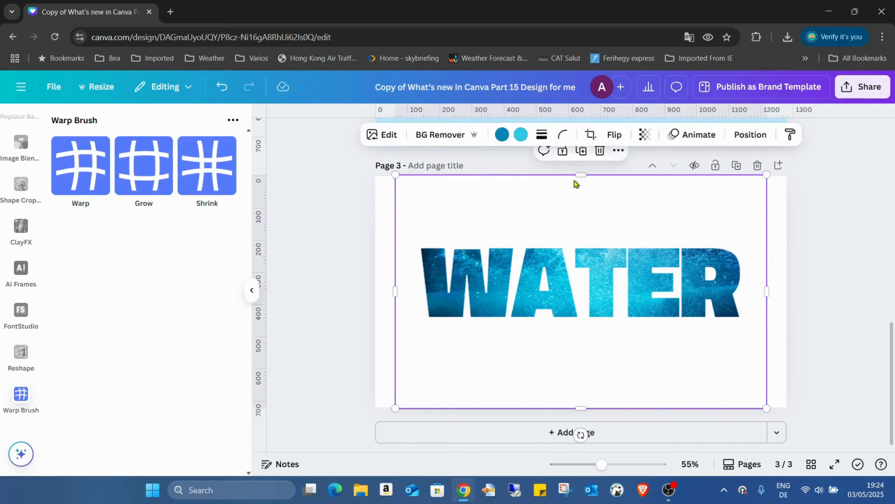
pyautogui.moveTo(580, 173); pyautogui.dragTo(581, 236)
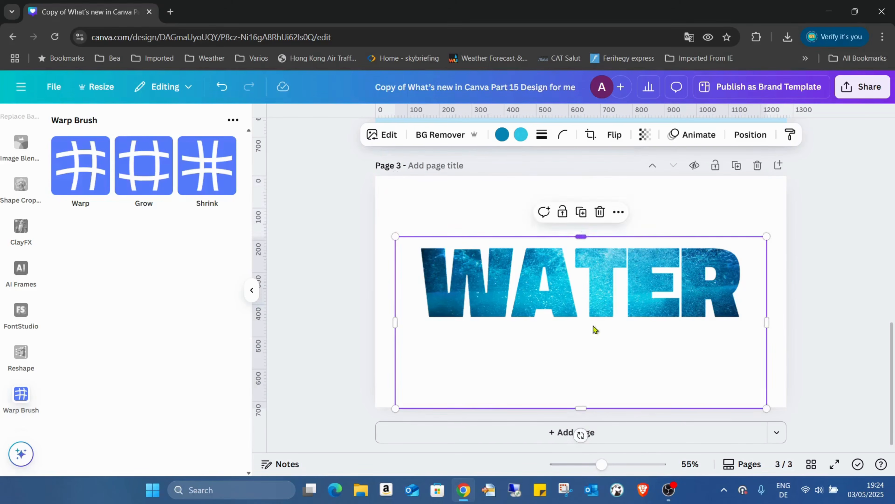
pyautogui.moveTo(596, 409); pyautogui.dragTo(595, 332)
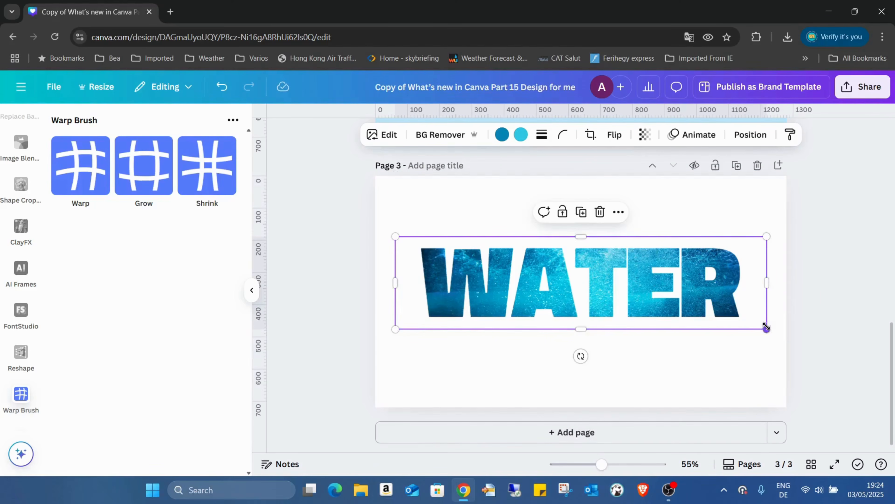
# Enlarge the cropped WATER image to about the page width and reposition it in the middle of the page
pyautogui.moveTo(767, 328); pyautogui.dragTo(853, 375)
pyautogui.moveTo(794, 339); pyautogui.dragTo(752, 327)
pyautogui.moveTo(821, 231); pyautogui.dragTo(807, 224)
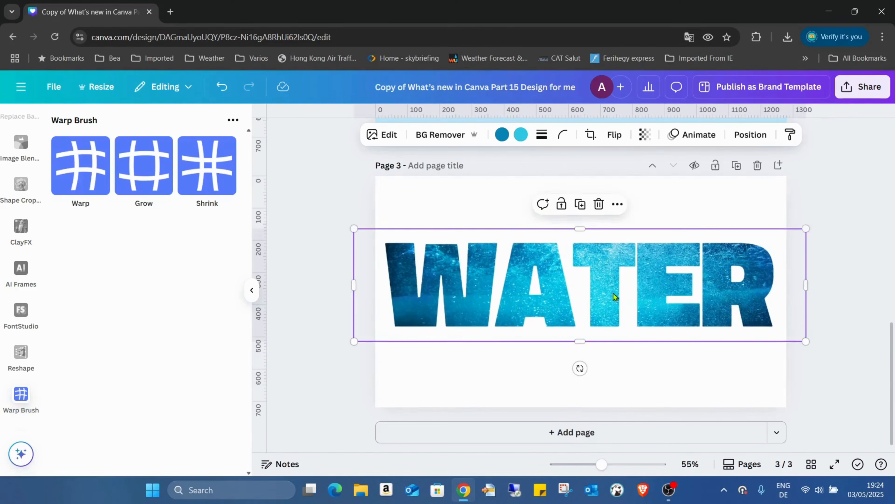
pyautogui.moveTo(615, 289); pyautogui.dragTo(617, 287)
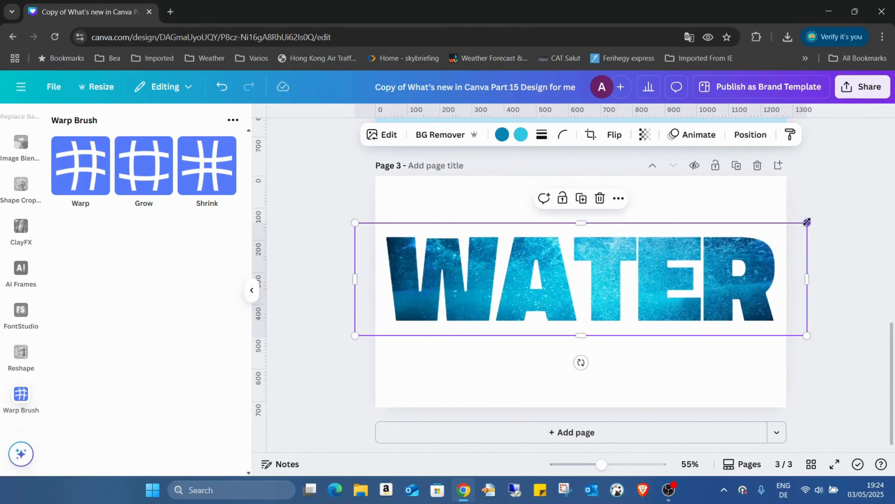
pyautogui.moveTo(807, 223); pyautogui.dragTo(786, 229)
pyautogui.moveTo(670, 270)
pyautogui.mouseDown()
pyautogui.moveTo(680, 269)
pyautogui.moveTo(678, 278)
pyautogui.moveTo(664, 270)
pyautogui.mouseUp()
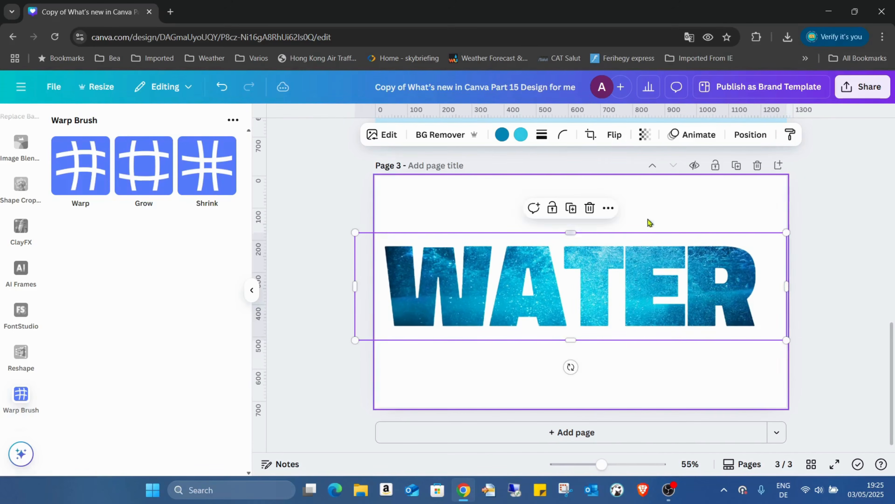
# Activate the Warp brush on the WATER image with brush size 100 and brush strength 30
pyautogui.click(402, 225)
pyautogui.click(481, 263)
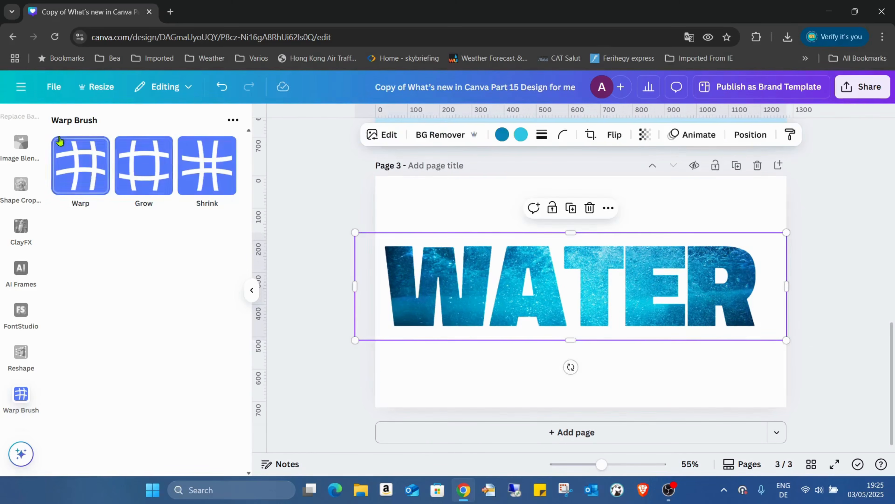
pyautogui.click(73, 156)
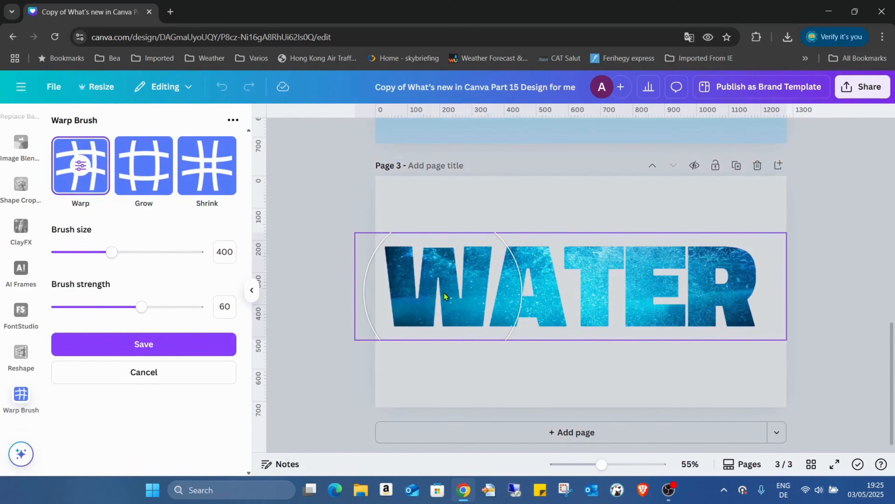
pyautogui.moveTo(111, 253); pyautogui.dragTo(73, 251)
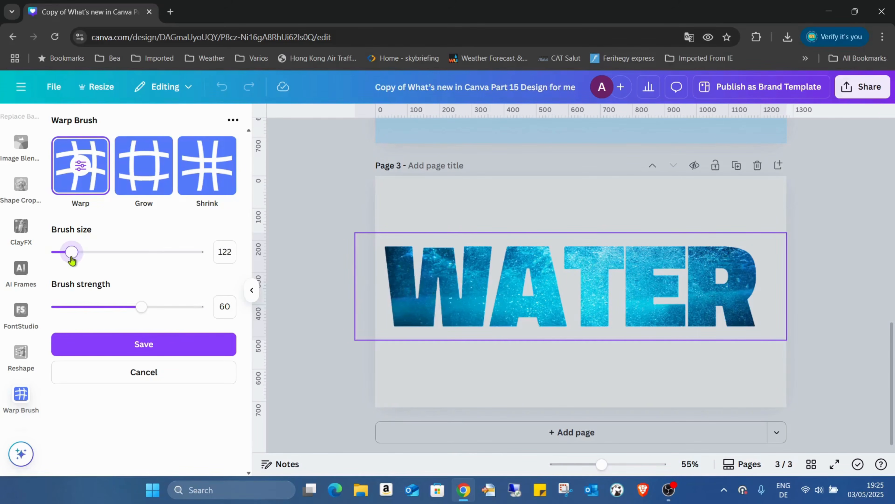
pyautogui.moveTo(70, 258); pyautogui.dragTo(69, 261)
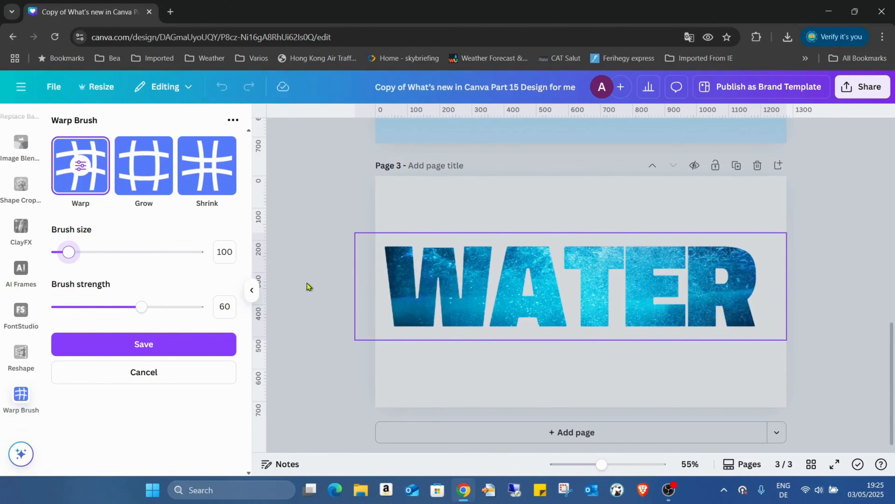
pyautogui.moveTo(141, 306); pyautogui.dragTo(100, 311)
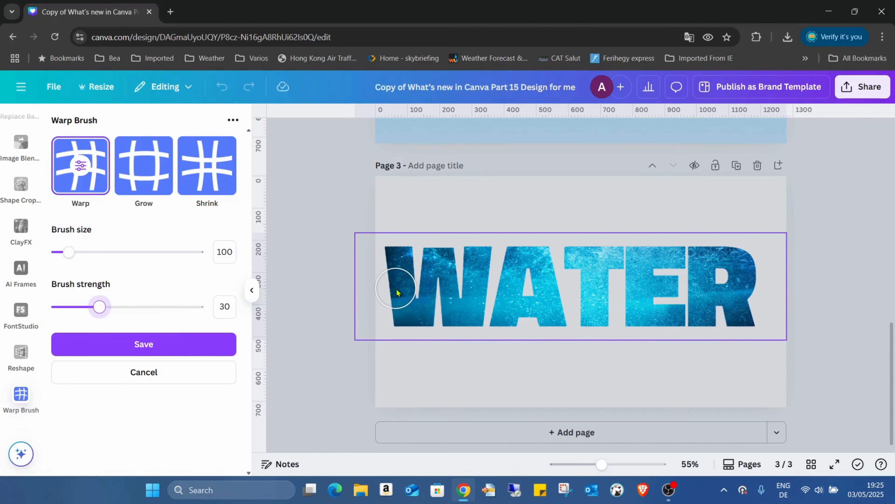
pyautogui.moveTo(397, 291); pyautogui.dragTo(778, 292)
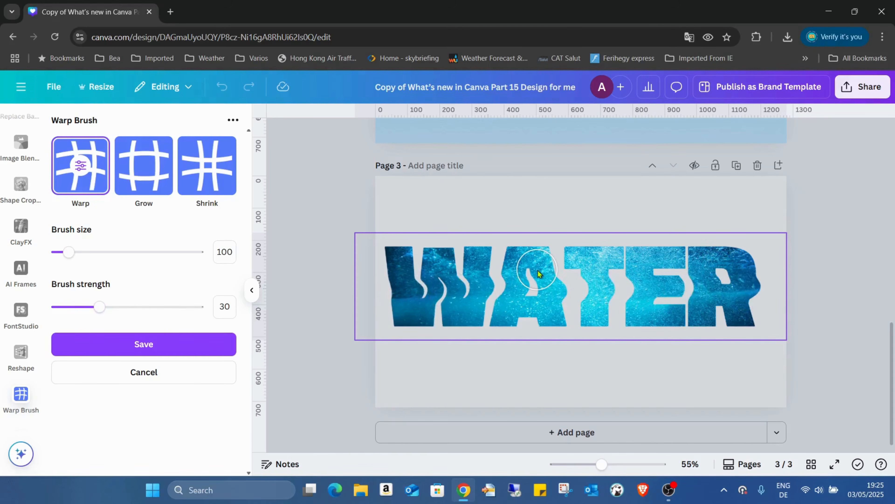
pyautogui.click(187, 377)
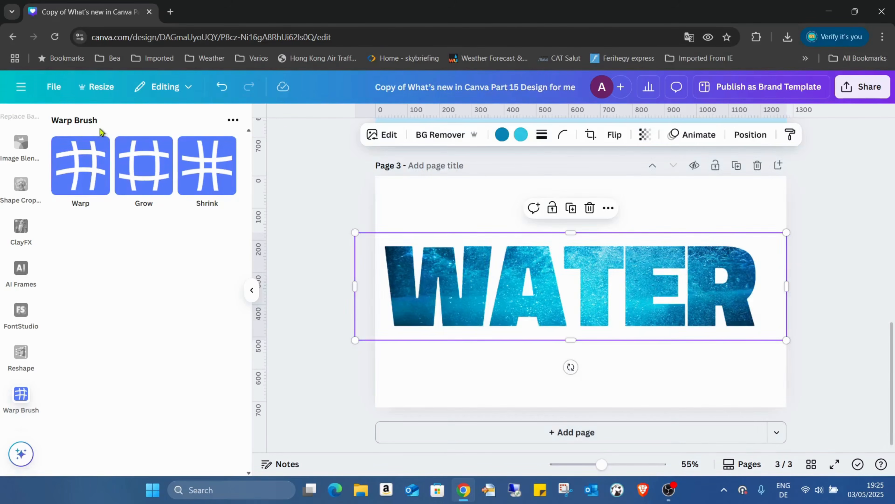
pyautogui.click(80, 165)
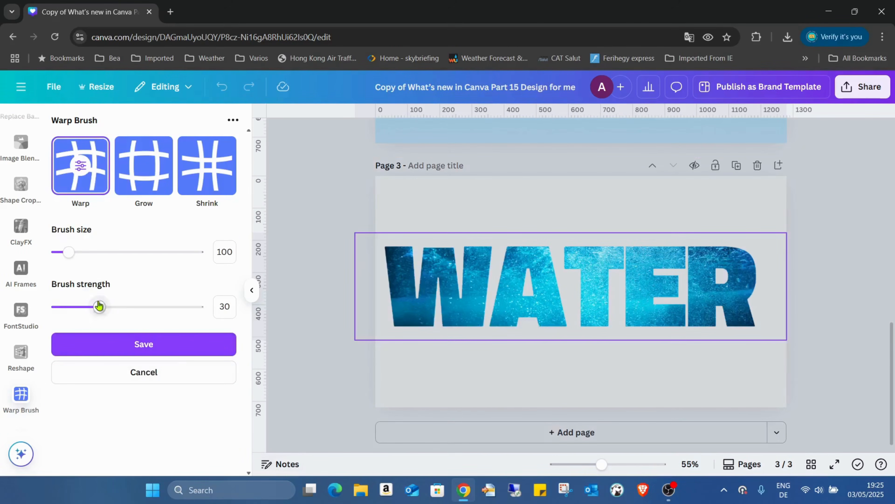
pyautogui.moveTo(102, 308); pyautogui.dragTo(120, 309)
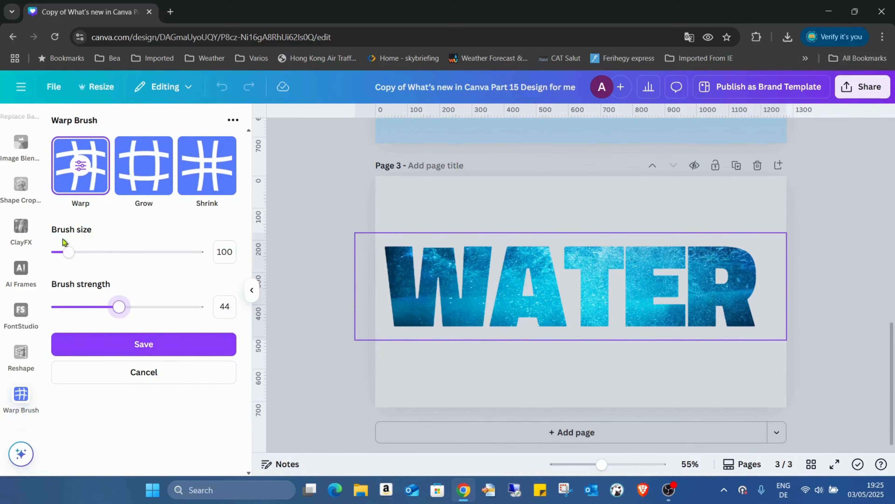
pyautogui.moveTo(69, 251)
pyautogui.mouseDown()
pyautogui.moveTo(211, 252)
pyautogui.moveTo(70, 251)
pyautogui.mouseUp()
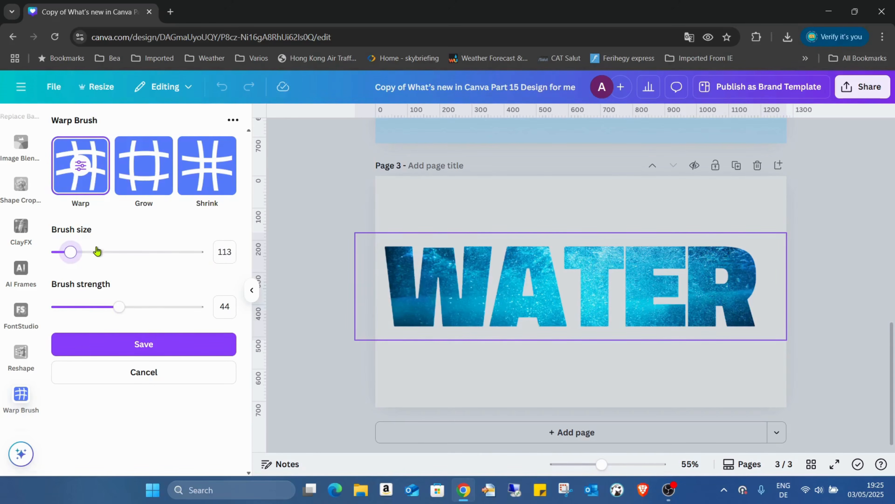
pyautogui.moveTo(72, 258); pyautogui.dragTo(74, 258)
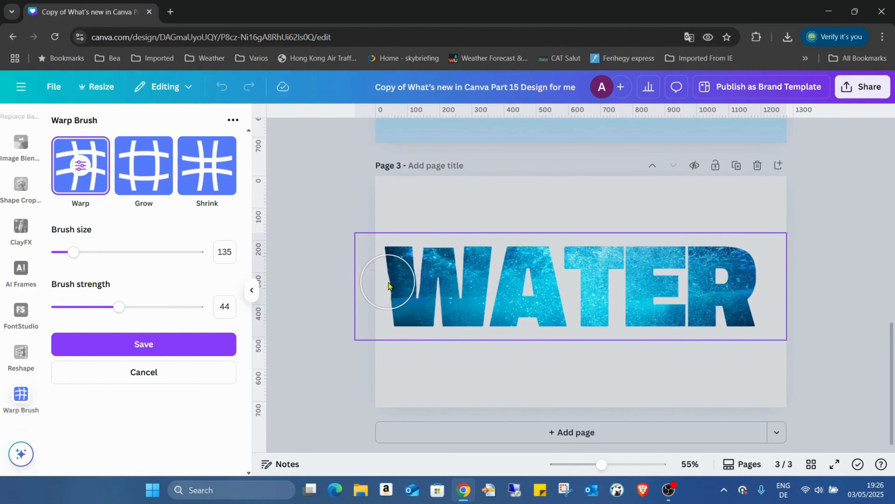
pyautogui.moveTo(388, 285); pyautogui.dragTo(772, 292)
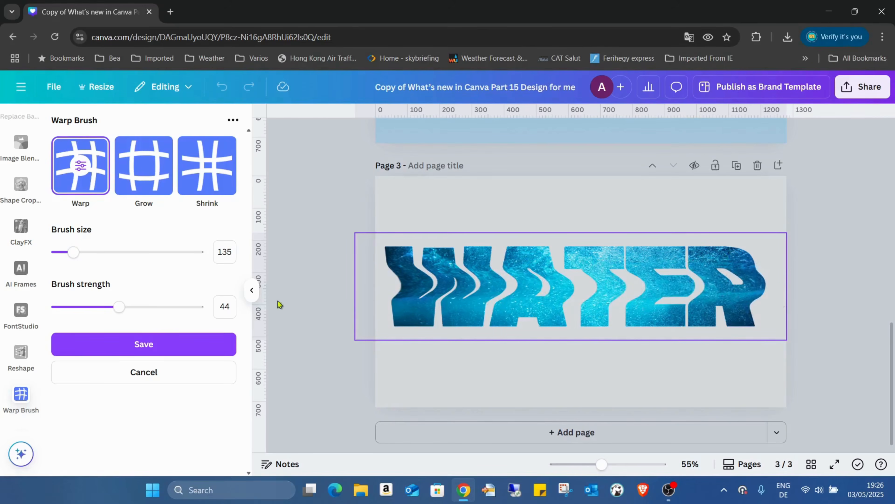
pyautogui.click(150, 372)
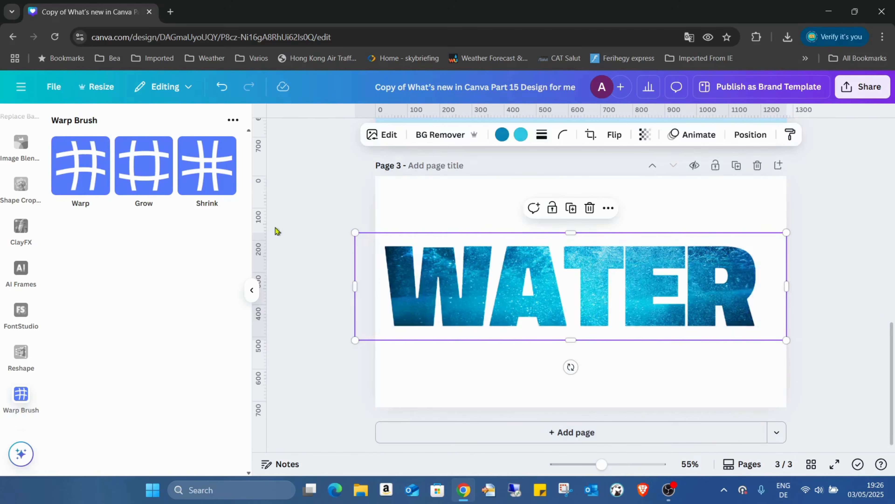
# Activate the Warp brush on the WATER image with brush size 138 and brush strength 36
pyautogui.click(80, 166)
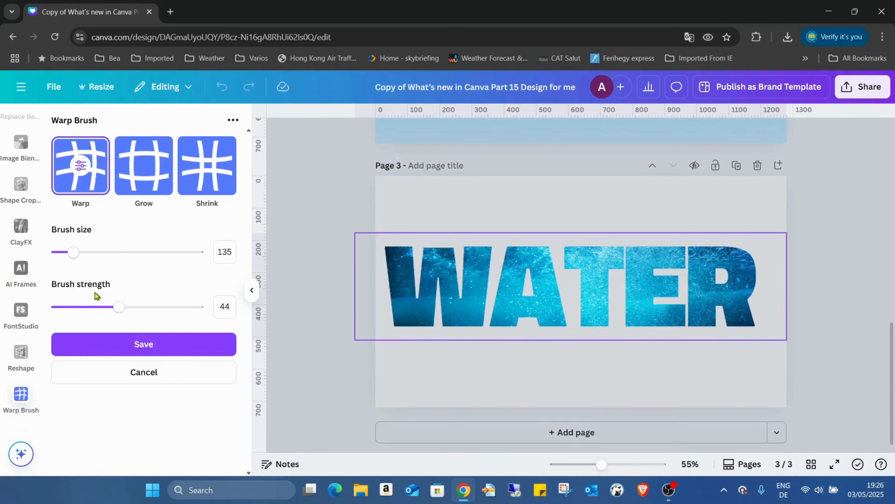
pyautogui.moveTo(121, 311); pyautogui.dragTo(111, 312)
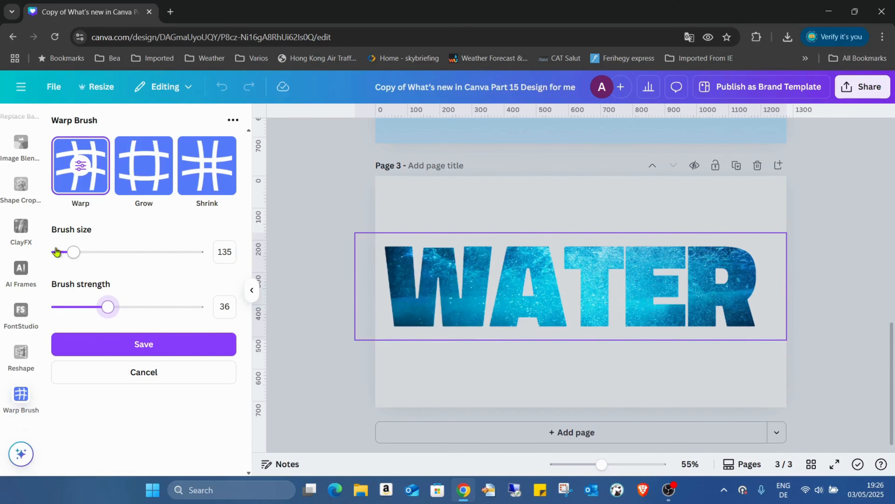
pyautogui.moveTo(74, 251)
pyautogui.mouseDown()
pyautogui.moveTo(56, 253)
pyautogui.moveTo(72, 256)
pyautogui.mouseUp()
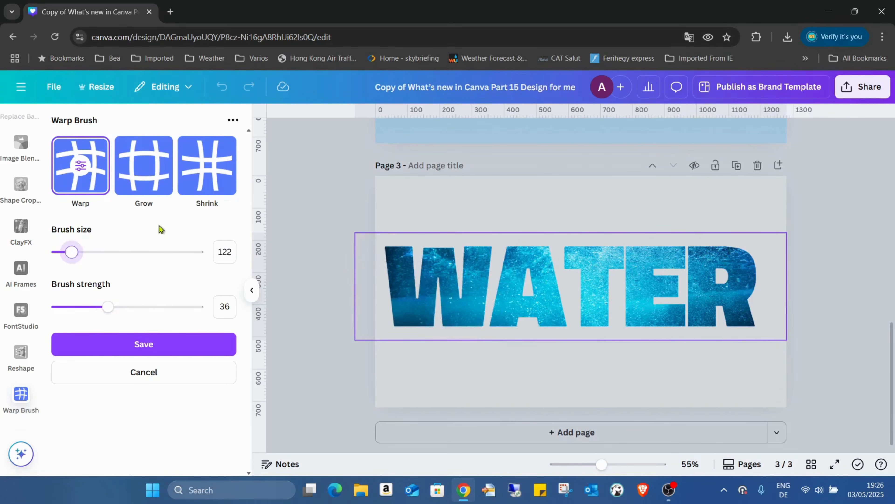
pyautogui.moveTo(83, 251); pyautogui.dragTo(74, 253)
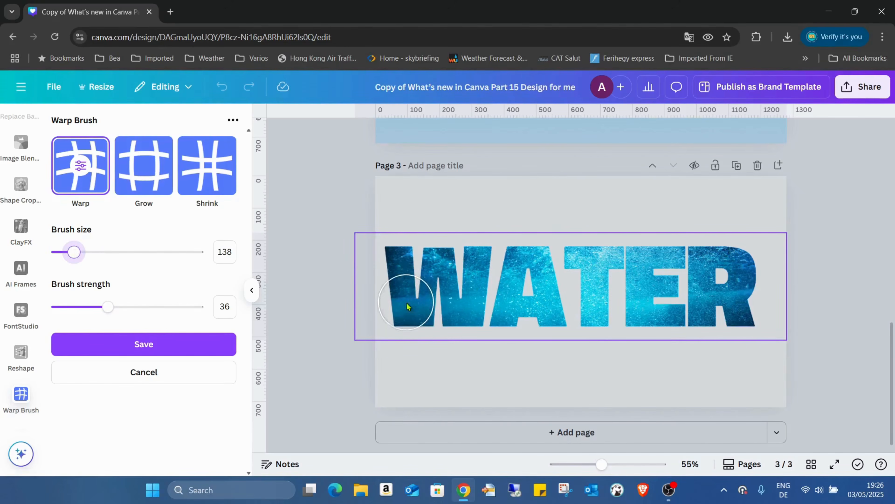
# Warp the WATER lettering with one horizontal stroke through its middle from W to R, and save the result
pyautogui.moveTo(385, 290); pyautogui.dragTo(779, 292)
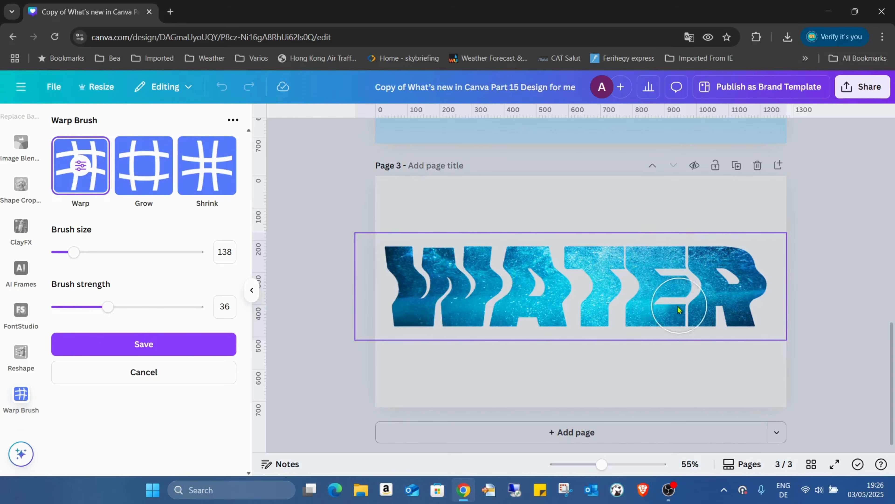
pyautogui.scroll(10, 679, 309)
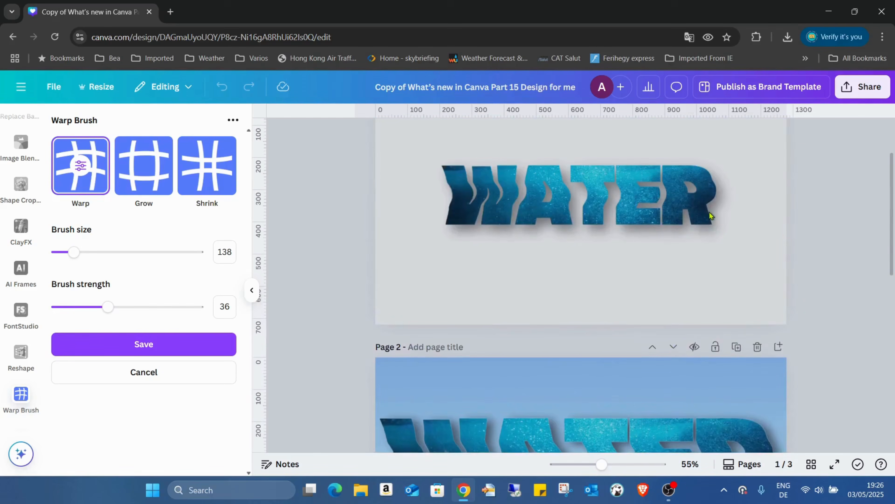
pyautogui.scroll(-10, 698, 195)
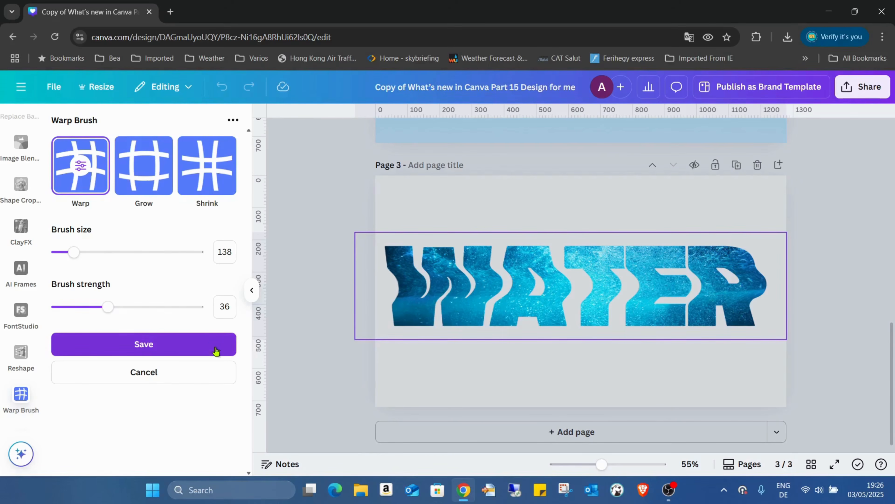
pyautogui.click(207, 346)
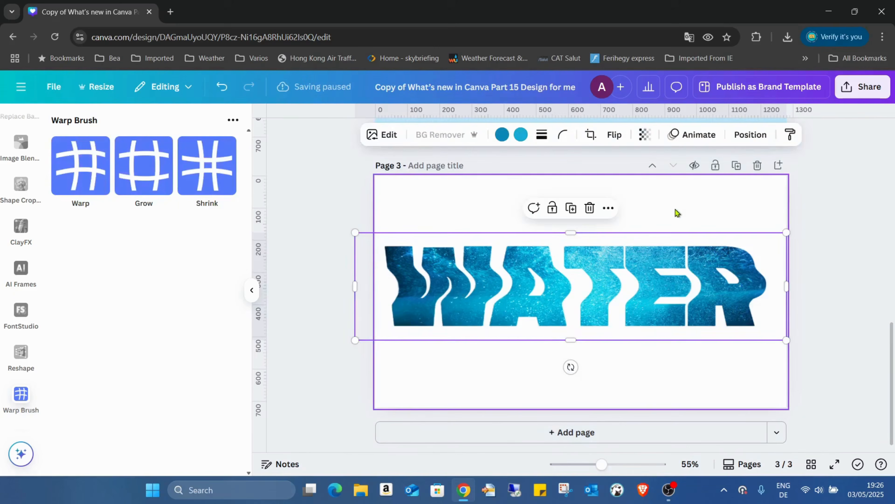
pyautogui.click(676, 213)
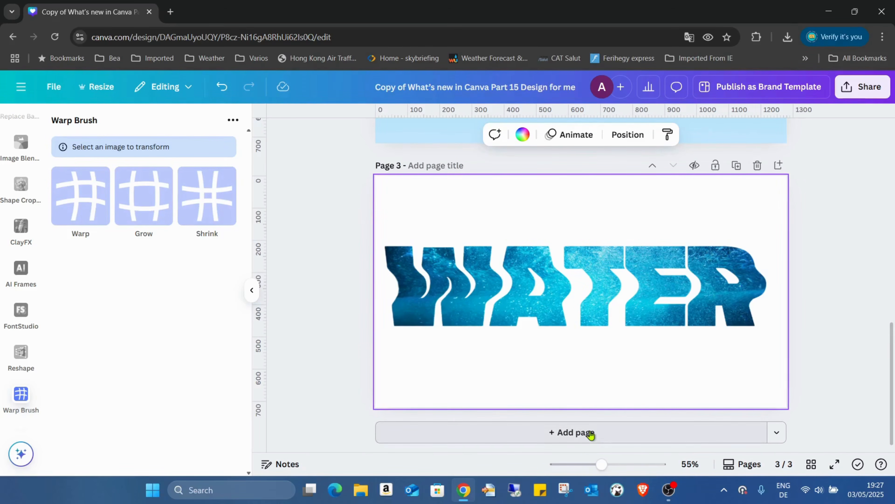
# Add a new page and place the most recently uploaded warped WATER image in the page's upper-left corner
pyautogui.click(591, 432)
pyautogui.scroll(1, 9, 274)
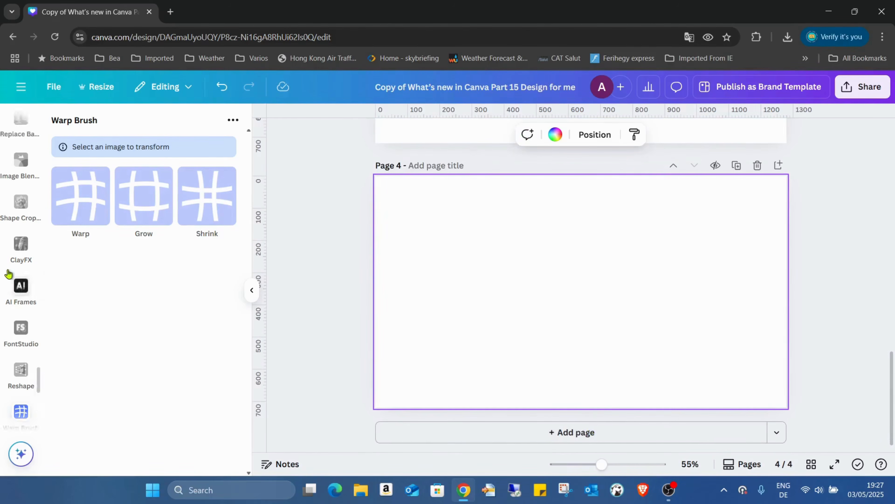
pyautogui.scroll(15, 9, 273)
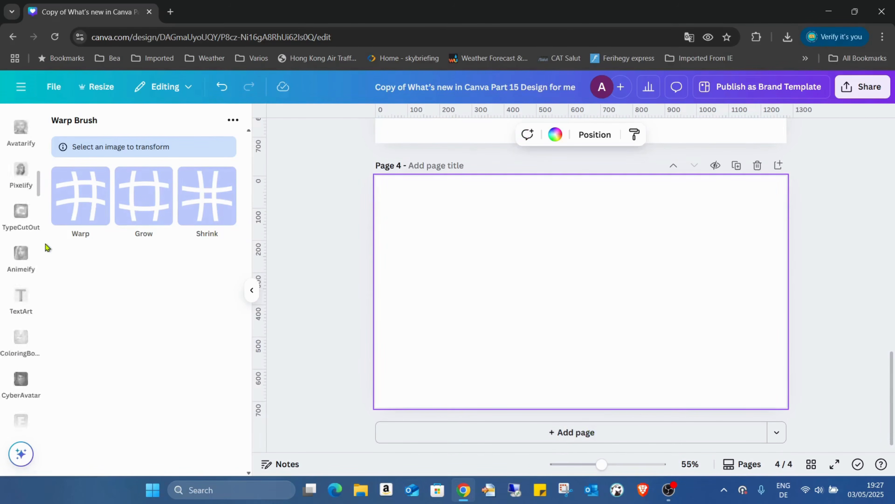
pyautogui.scroll(10, 43, 232)
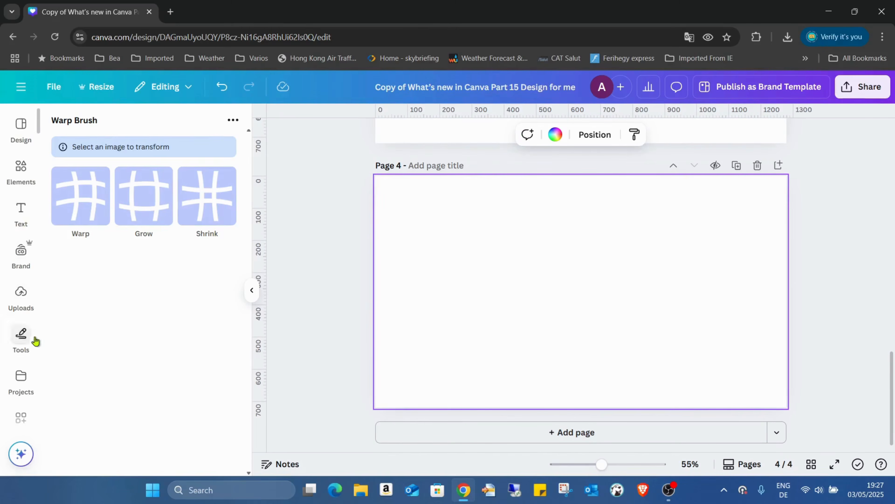
pyautogui.click(21, 294)
pyautogui.click(113, 256)
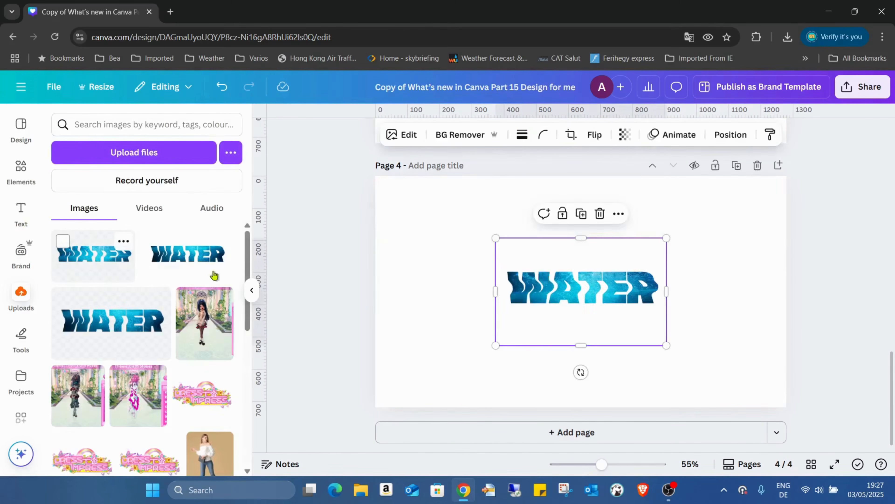
pyautogui.moveTo(565, 271); pyautogui.dragTo(446, 208)
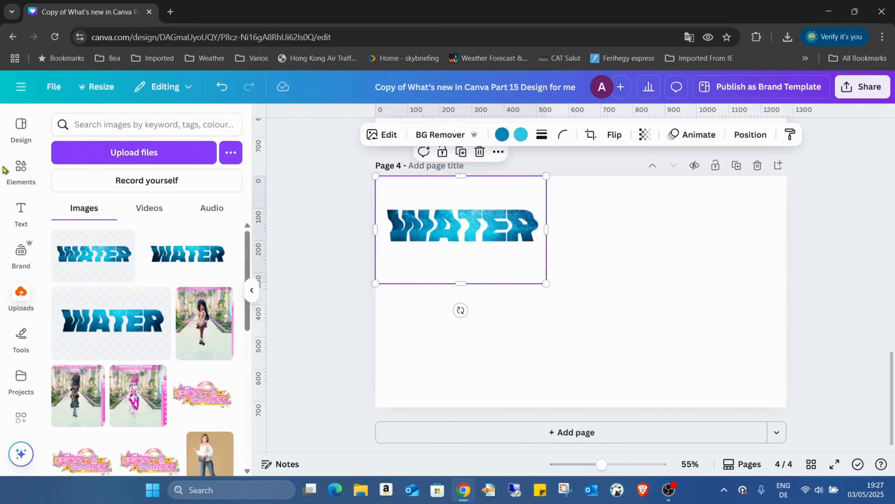
# Enlarge the WATER image and crop the empty space above, below and in front of the lettering
pyautogui.click(20, 170)
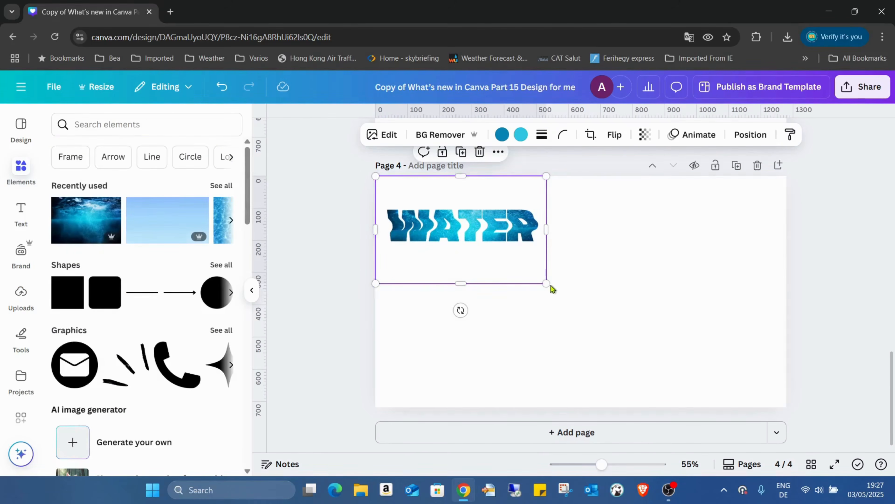
pyautogui.moveTo(546, 284); pyautogui.dragTo(774, 361)
pyautogui.moveTo(593, 176); pyautogui.dragTo(600, 233)
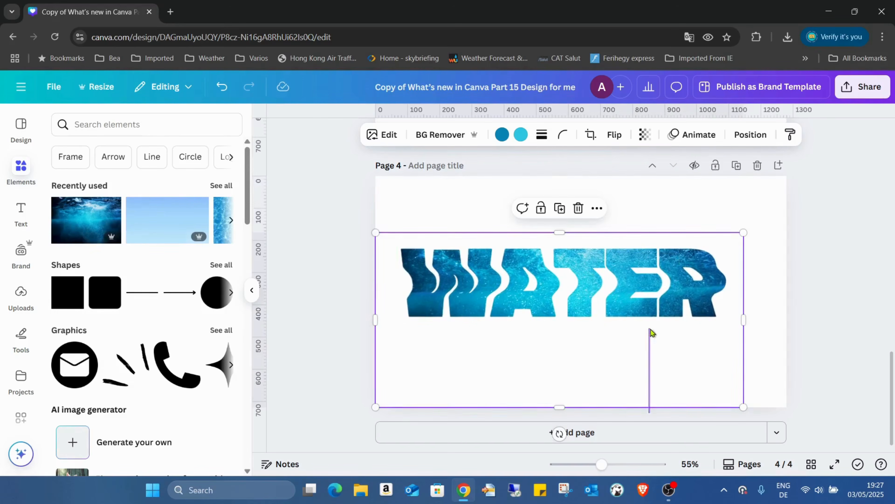
pyautogui.moveTo(561, 408); pyautogui.dragTo(574, 329)
pyautogui.moveTo(376, 280); pyautogui.dragTo(388, 282)
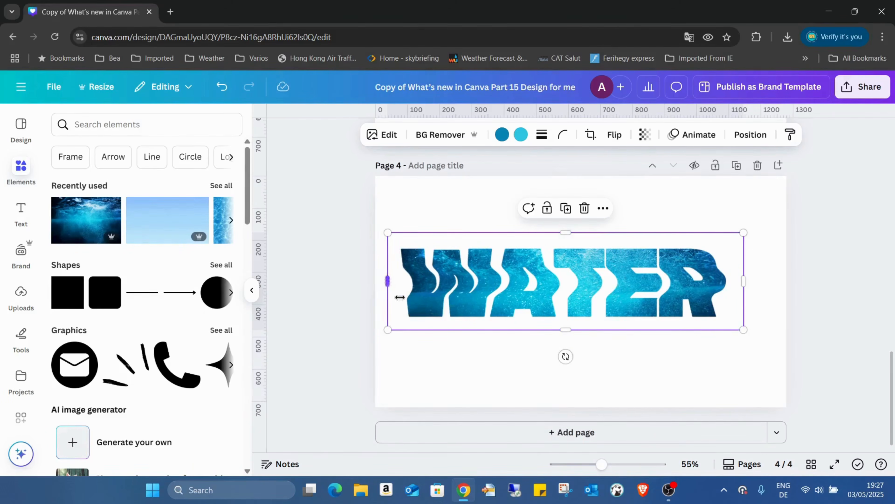
# Enlarge the cropped WATER image to the page width and centre it on the page
pyautogui.moveTo(744, 232); pyautogui.dragTo(850, 204)
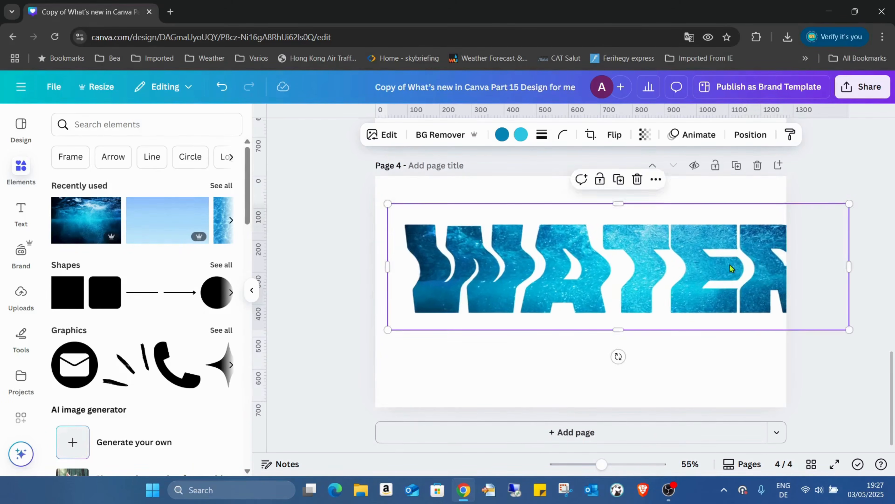
pyautogui.moveTo(730, 268); pyautogui.dragTo(710, 293)
pyautogui.moveTo(830, 229); pyautogui.dragTo(780, 245)
pyautogui.moveTo(696, 297); pyautogui.dragTo(704, 289)
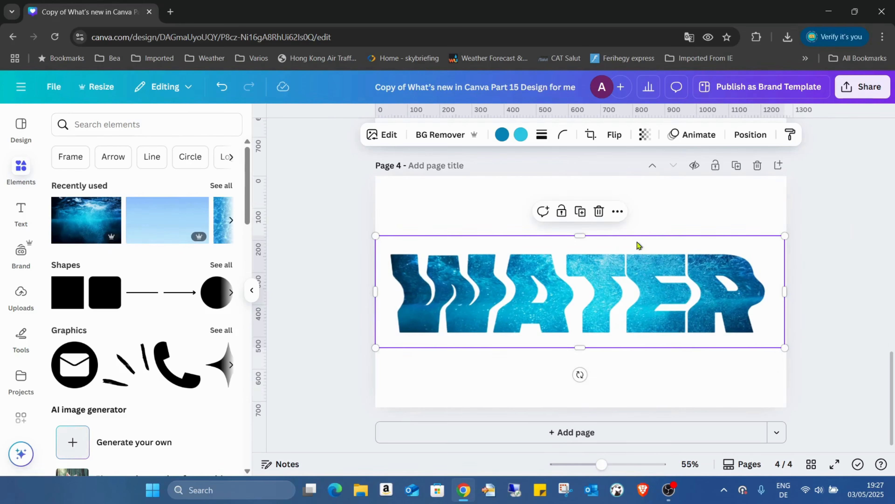
pyautogui.moveTo(626, 295)
pyautogui.mouseDown()
pyautogui.moveTo(624, 284)
pyautogui.moveTo(623, 291)
pyautogui.mouseUp()
# Apply a Drop shadow to the WATER image
pyautogui.click(382, 135)
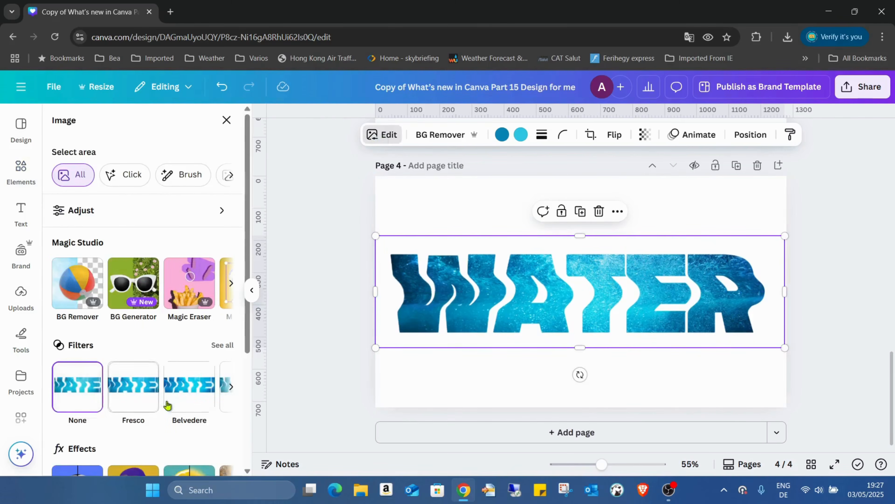
pyautogui.scroll(-5, 130, 324)
pyautogui.click(75, 323)
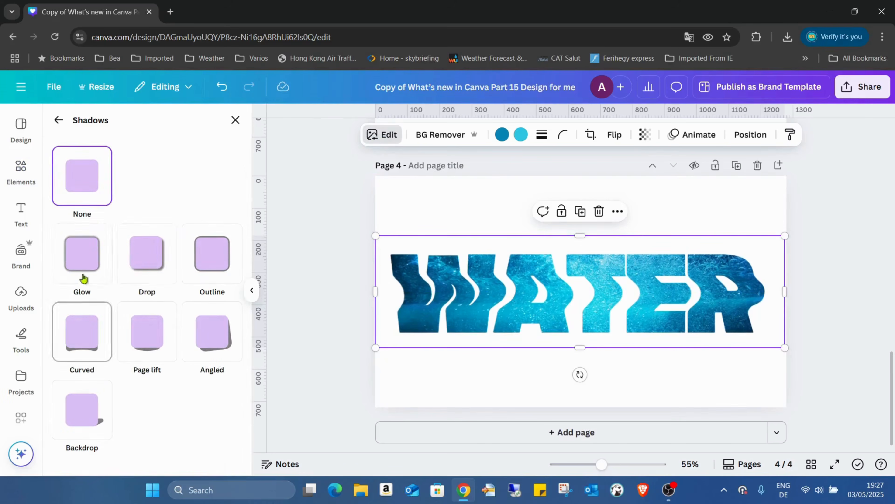
pyautogui.click(152, 256)
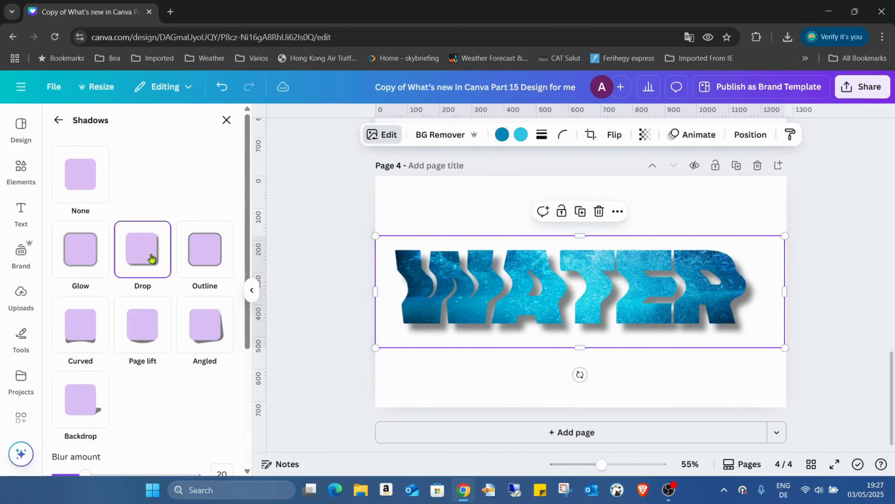
# Set the drop shadow's angle to 67, distance to 36 and intensity to 63
pyautogui.scroll(-1, 169, 315)
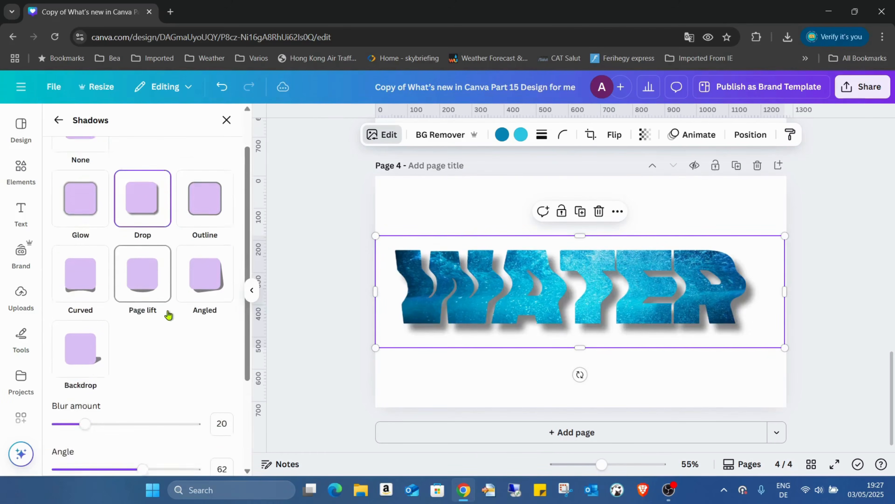
pyautogui.scroll(-3, 168, 315)
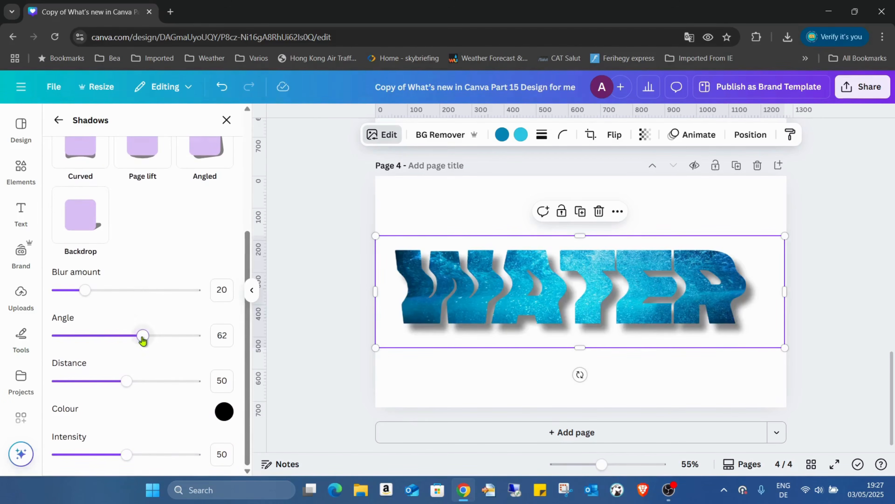
pyautogui.moveTo(142, 337); pyautogui.dragTo(149, 340)
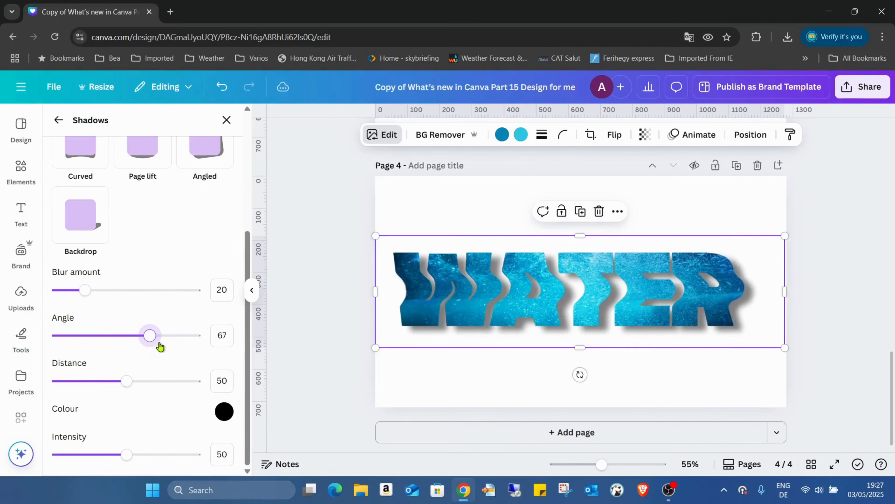
pyautogui.moveTo(121, 383); pyautogui.dragTo(107, 383)
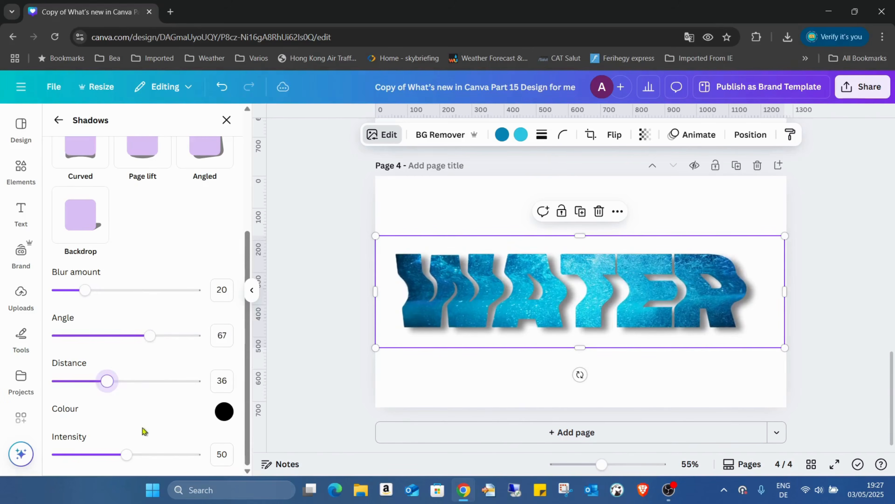
pyautogui.moveTo(126, 455); pyautogui.dragTo(145, 457)
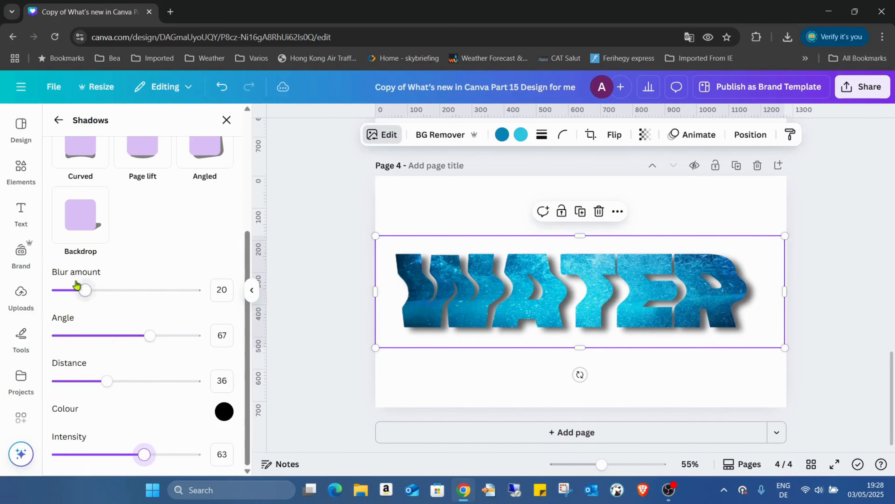
# Set the blur amount of the WATER image's drop shadow to 17
pyautogui.moveTo(87, 291); pyautogui.dragTo(82, 291)
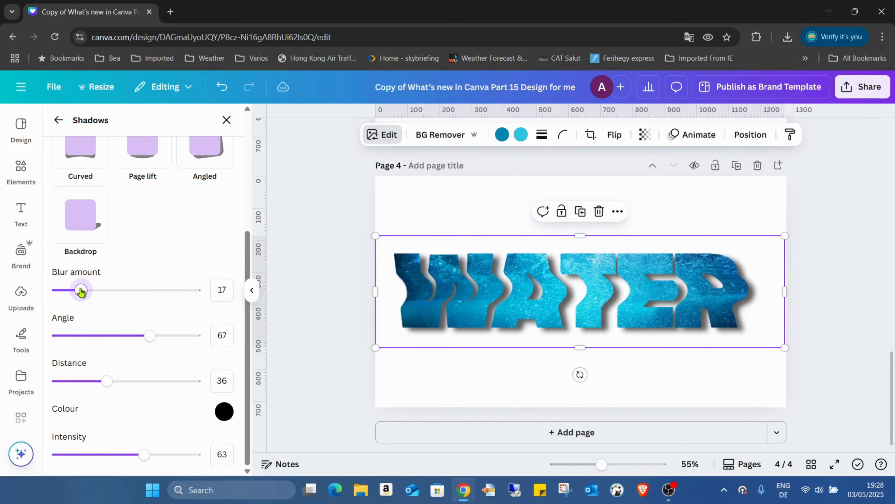
pyautogui.click(425, 210)
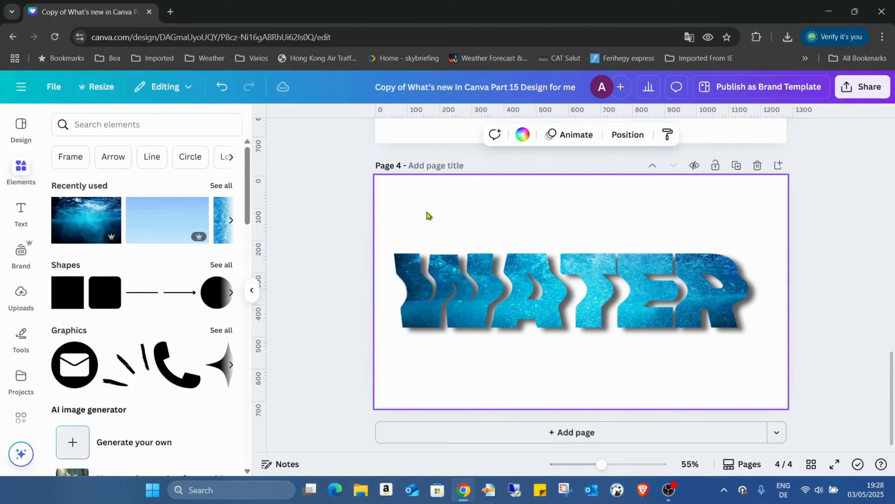
# Enlarge the WATER image slightly beyond the page width and reposition it so the whole lettering fits across page 4
pyautogui.click(728, 273)
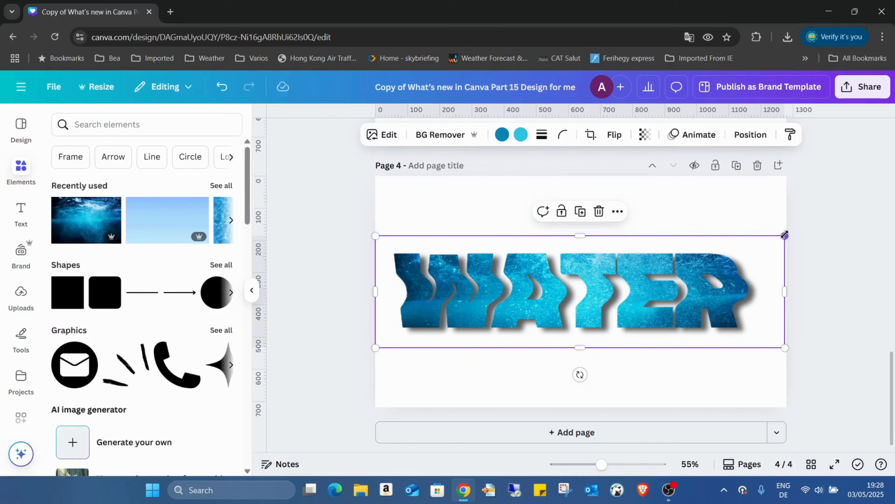
pyautogui.moveTo(785, 234); pyautogui.dragTo(822, 219)
pyautogui.click(764, 223)
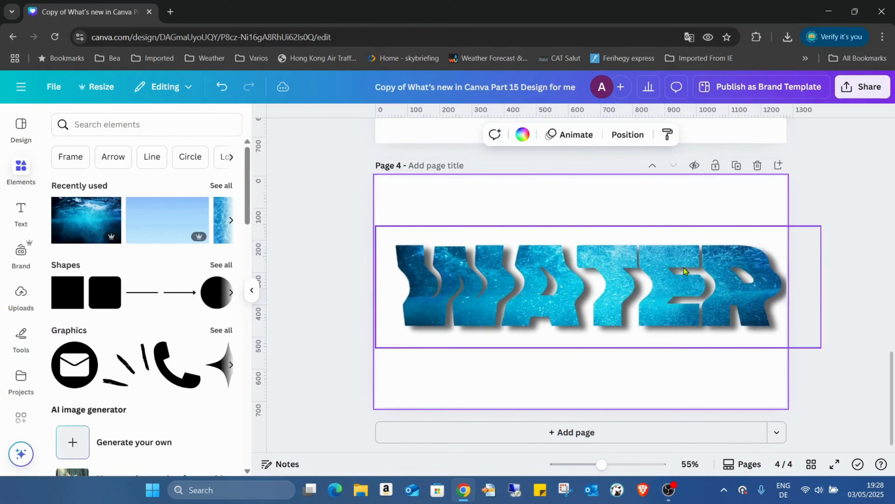
pyautogui.moveTo(684, 272); pyautogui.dragTo(662, 274)
pyautogui.click(438, 208)
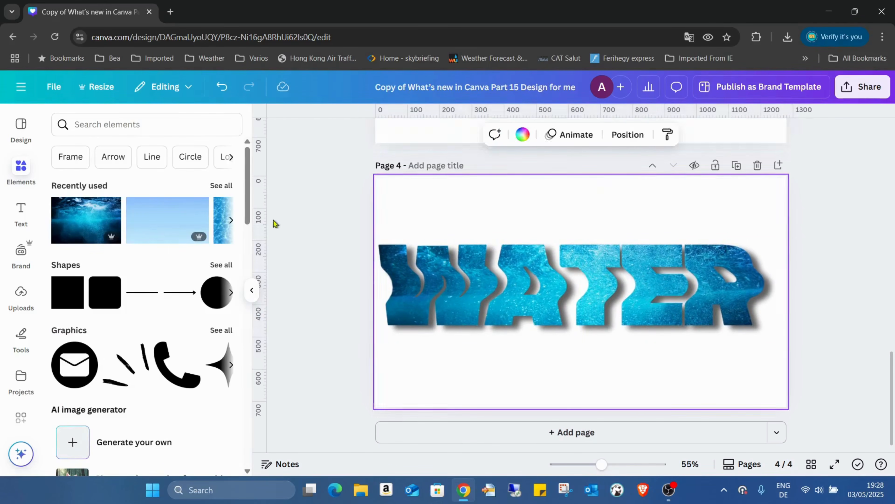
# Add the recently used light-blue gradient image as page 4's background and present the page in full screen
pyautogui.click(141, 211)
pyautogui.rightClick(521, 261)
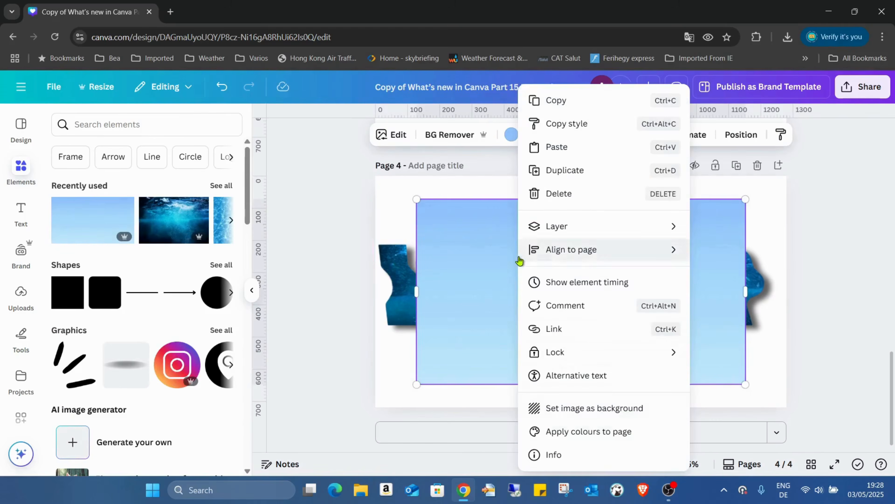
pyautogui.click(610, 411)
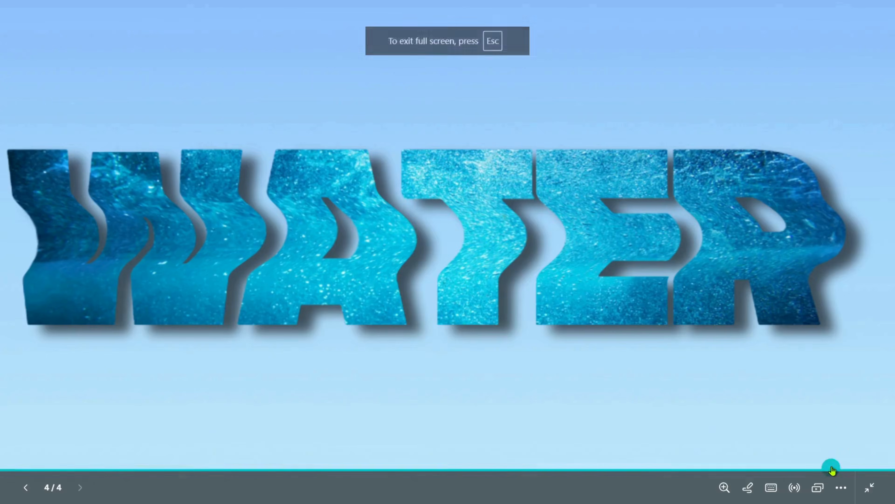
pyautogui.click(835, 463)
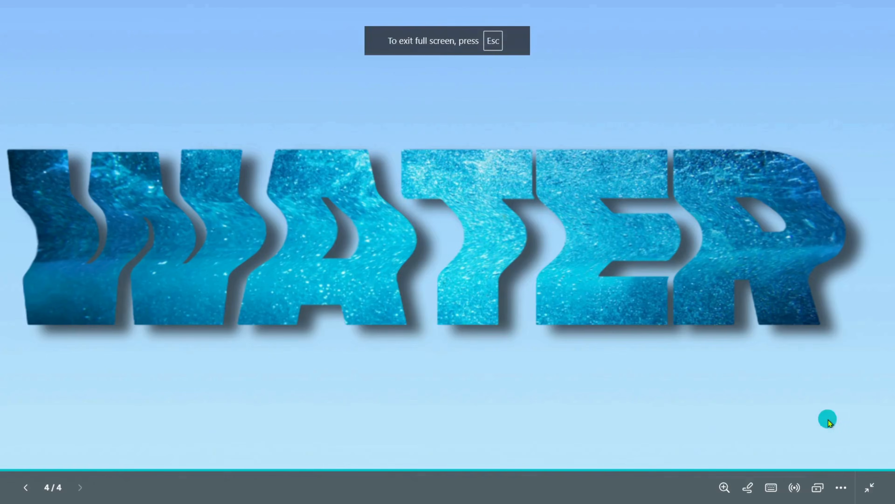